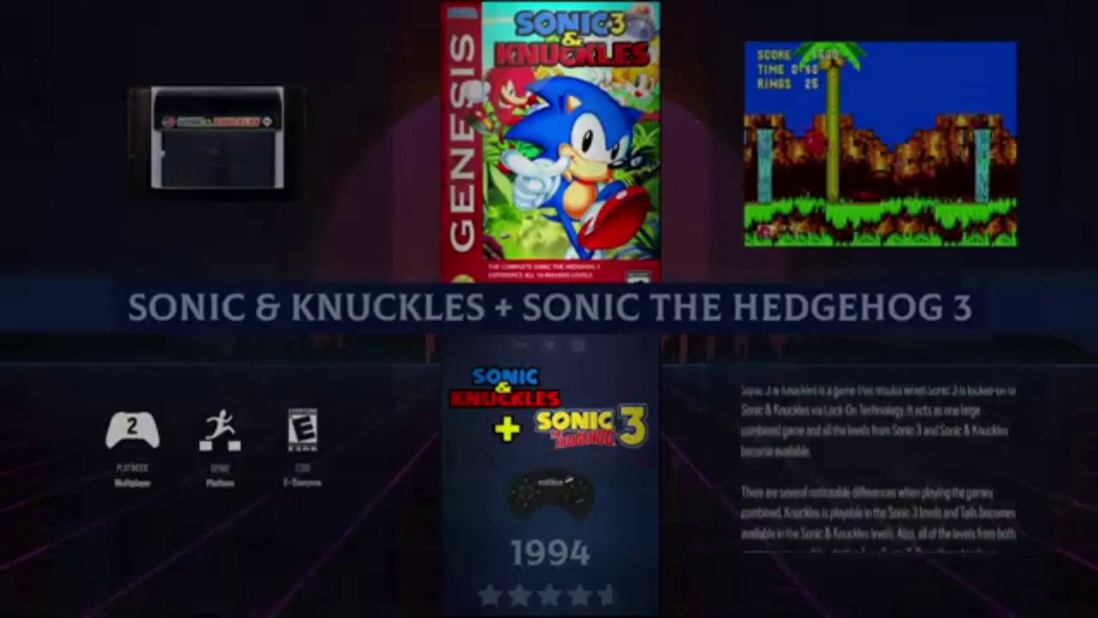
# Step: Look through the Epic Games Store front page, from the Halloween offers and free games to the best sellers
pyautogui.press('Escape')
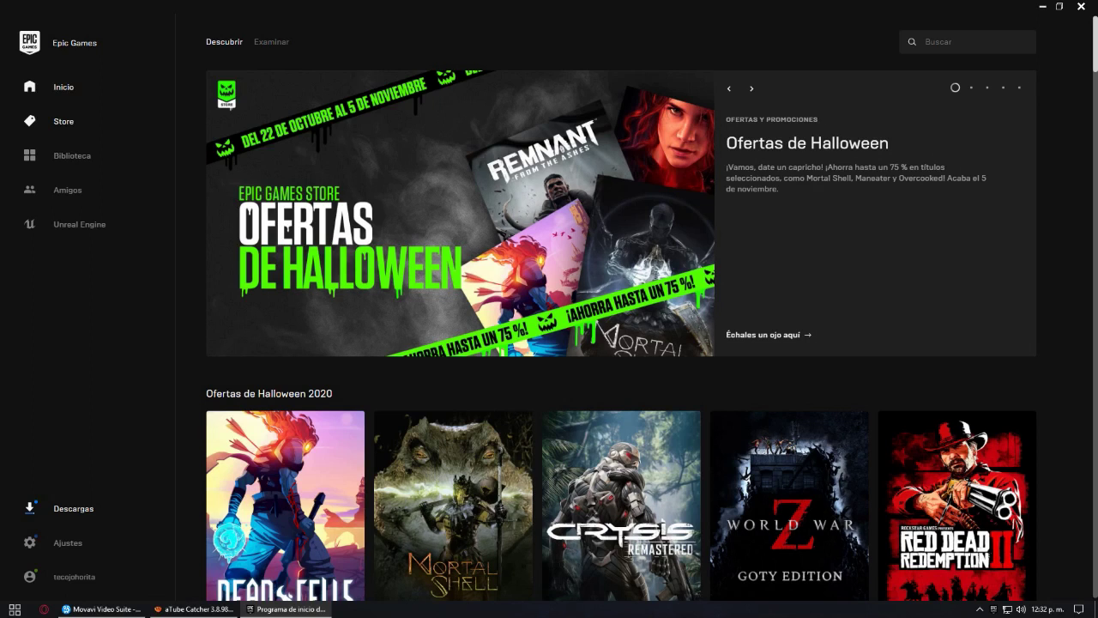
pyautogui.scroll(-4, 621, 334)
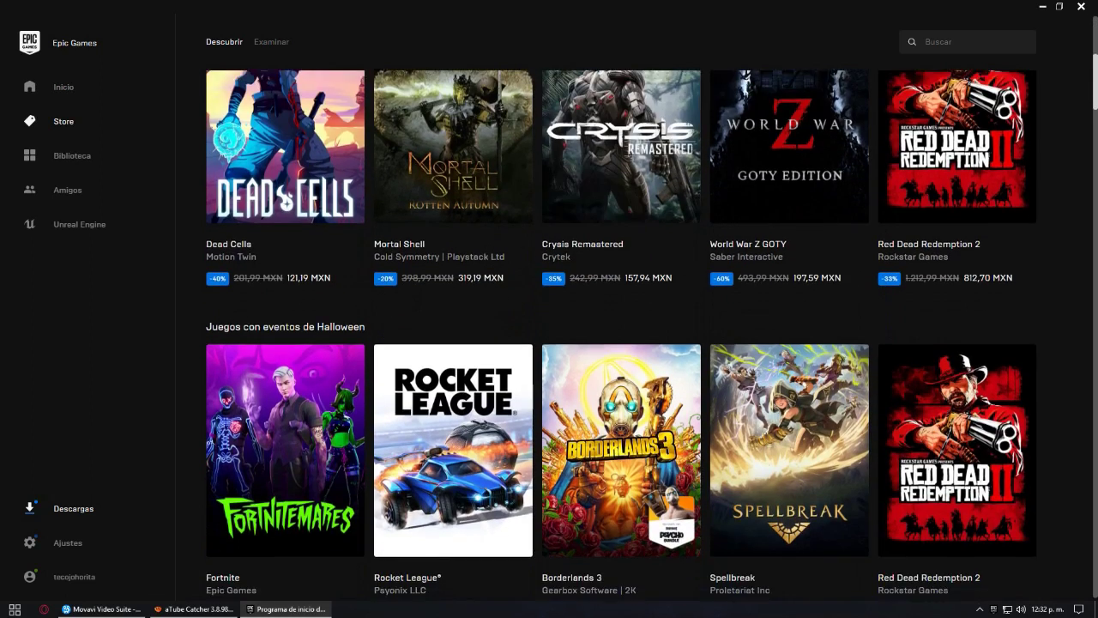
pyautogui.scroll(-3, 621, 334)
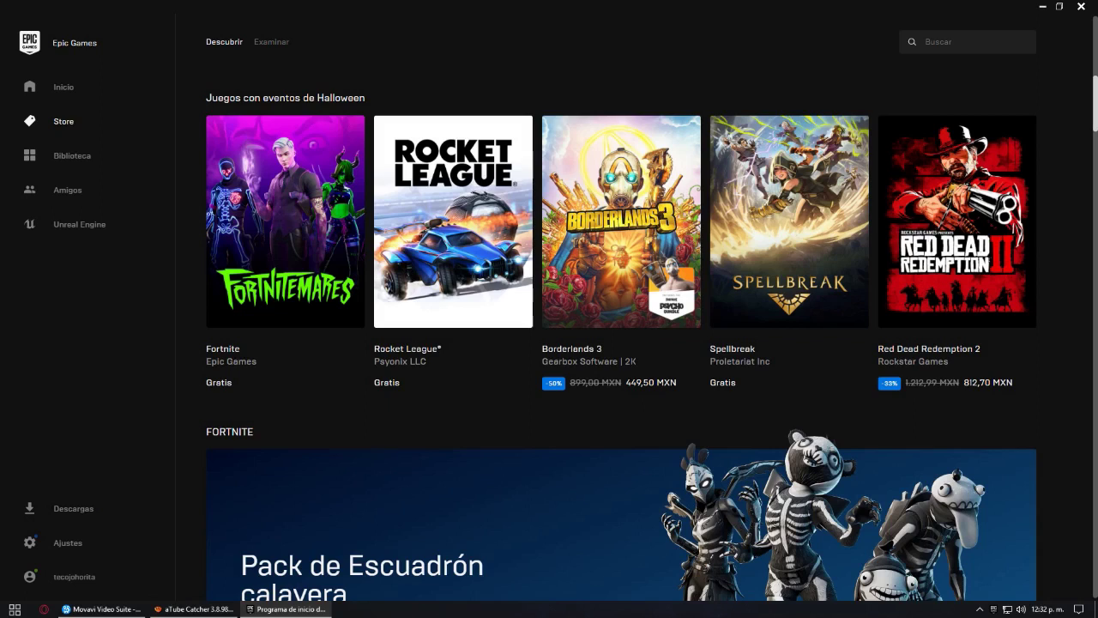
pyautogui.scroll(-8, 621, 334)
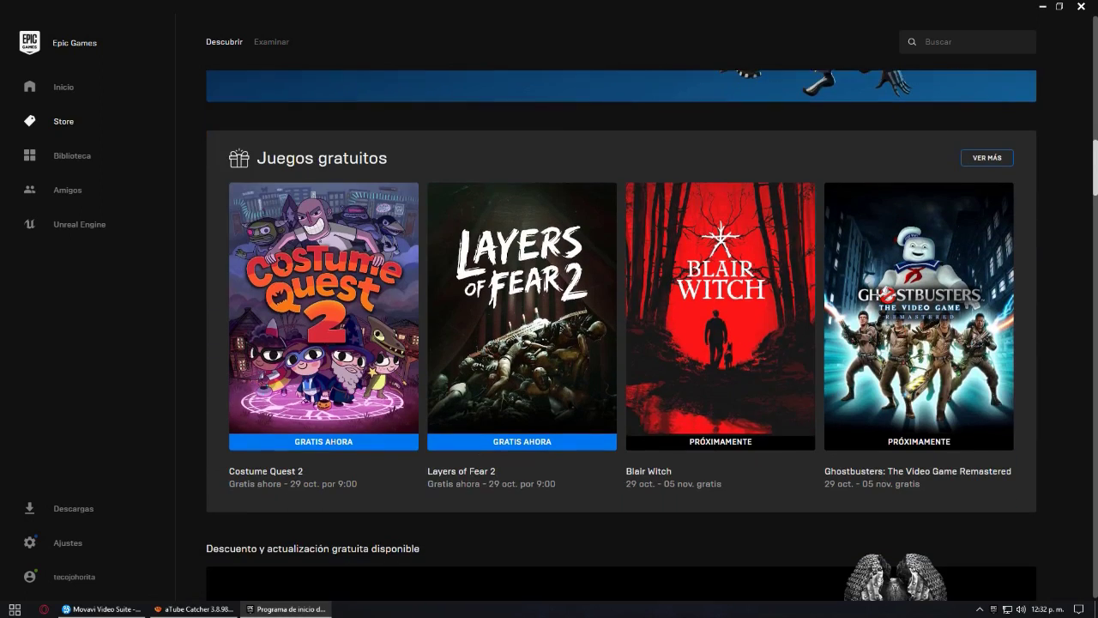
pyautogui.scroll(-1, 621, 334)
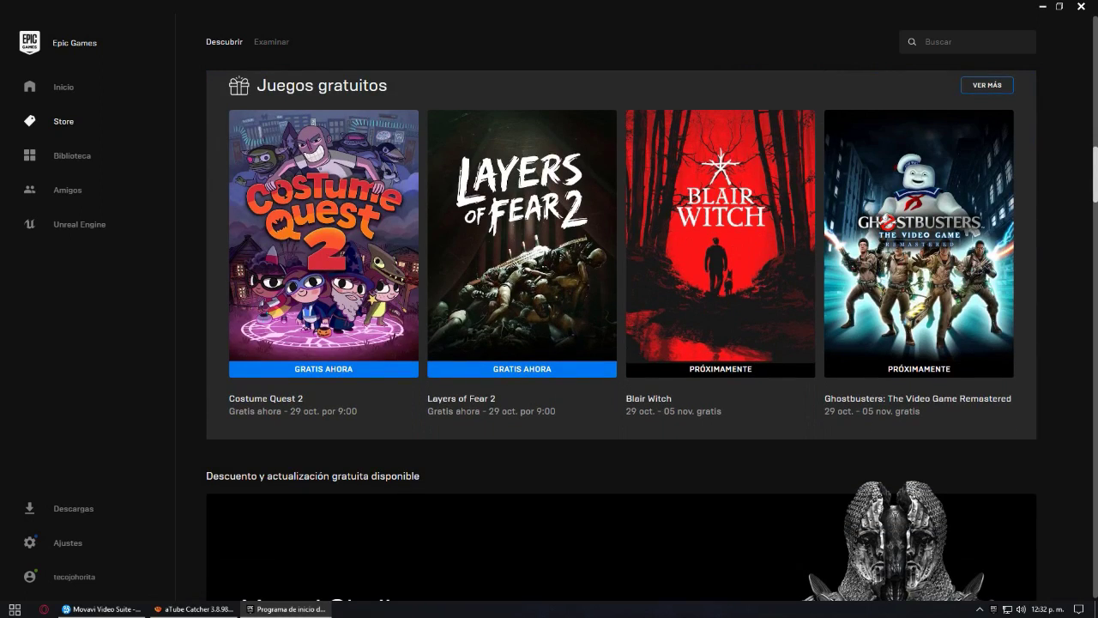
pyautogui.scroll(-7, 622, 335)
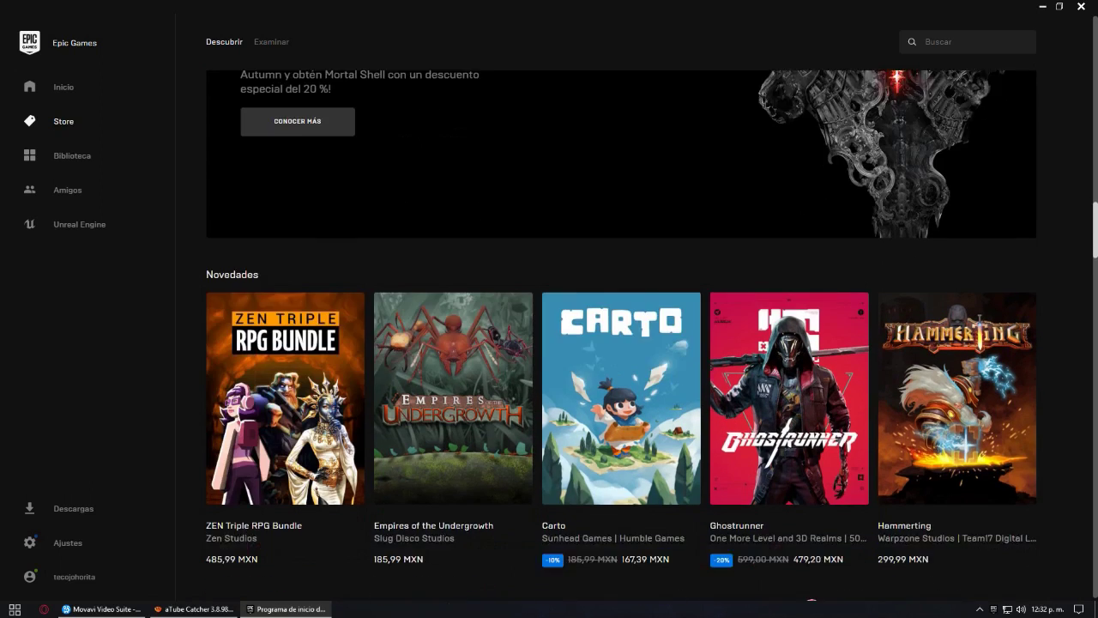
pyautogui.scroll(-3, 621, 335)
pyautogui.scroll(-2, 621, 334)
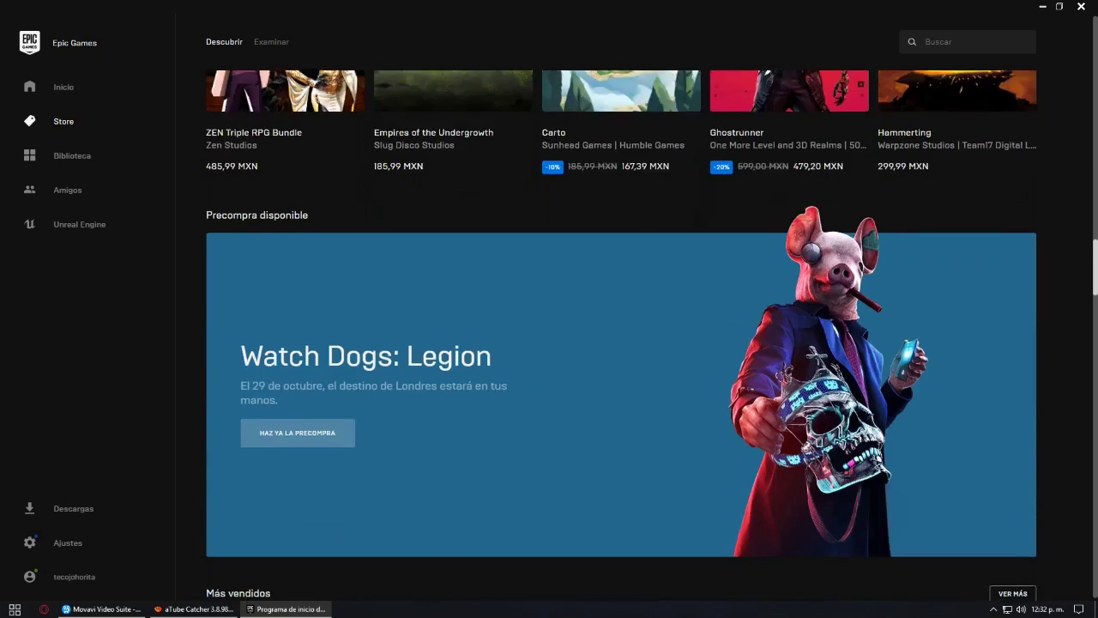
pyautogui.scroll(-6, 621, 335)
pyautogui.scroll(-1, 621, 335)
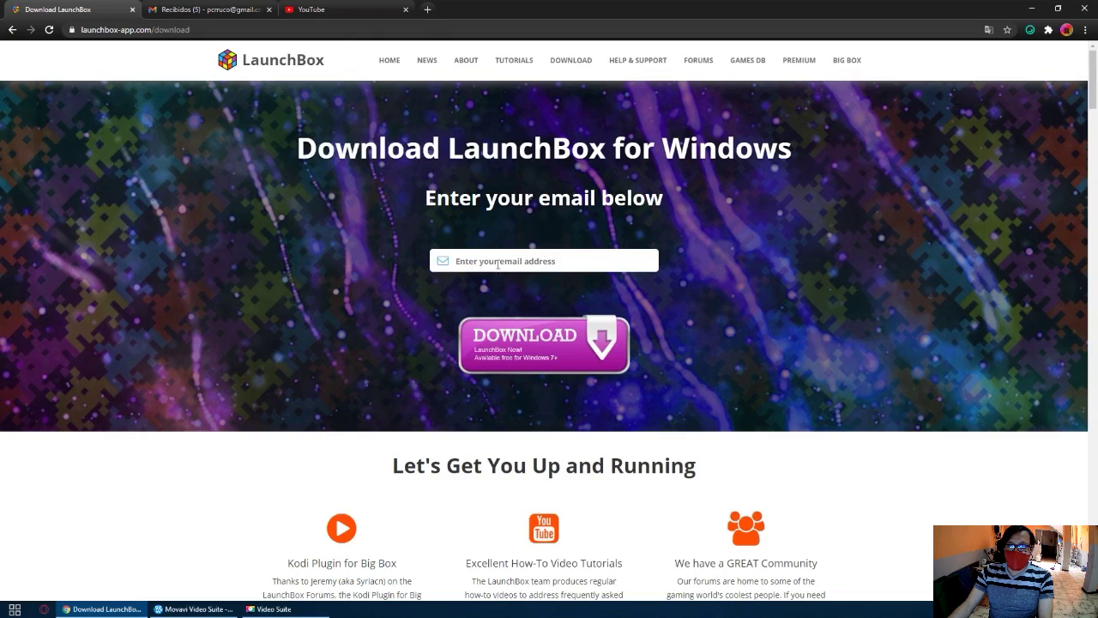
# Step: Enter the email address in the LaunchBox for Windows download form
pyautogui.click(495, 262)
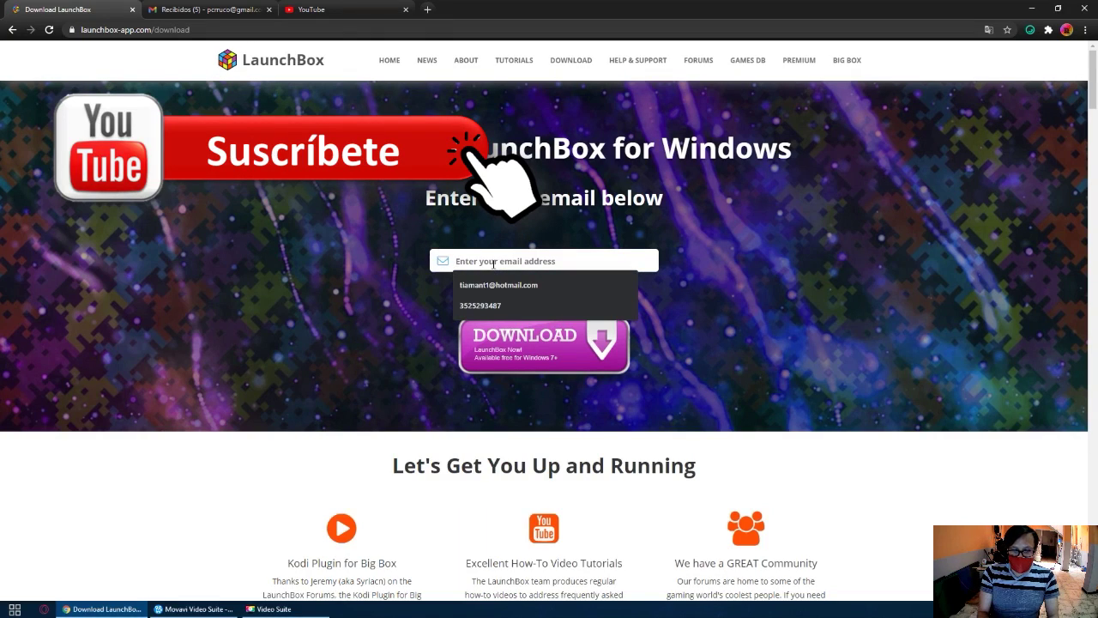
pyautogui.write('pcrruco')
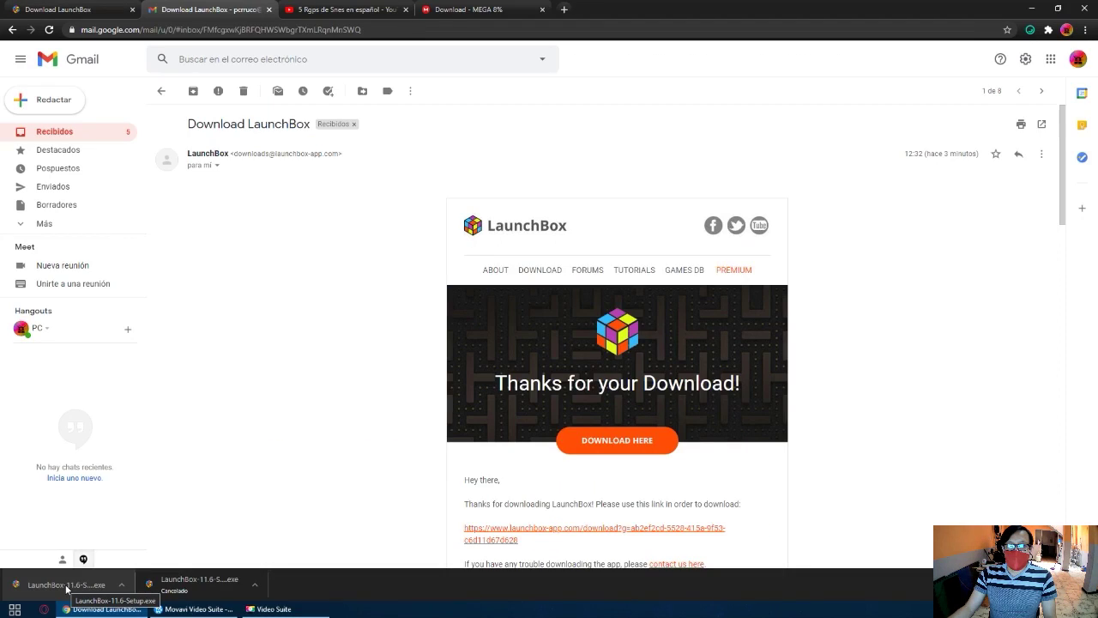
# Step: Run the downloaded LaunchBox 11.6 setup file and accept Español as the installation language
pyautogui.click(66, 586)
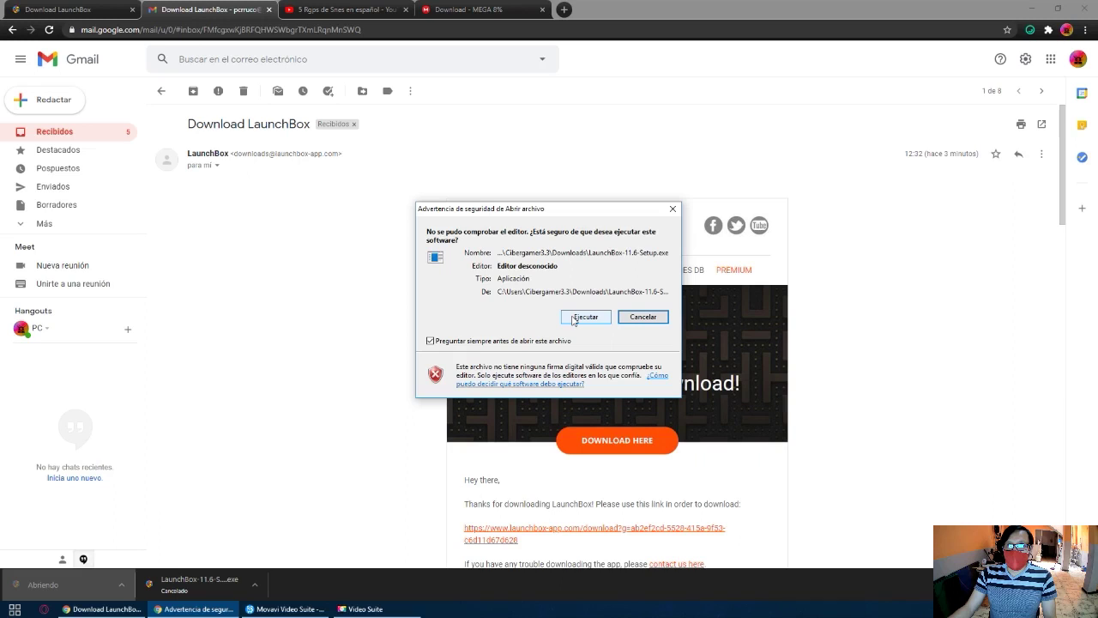
pyautogui.click(586, 317)
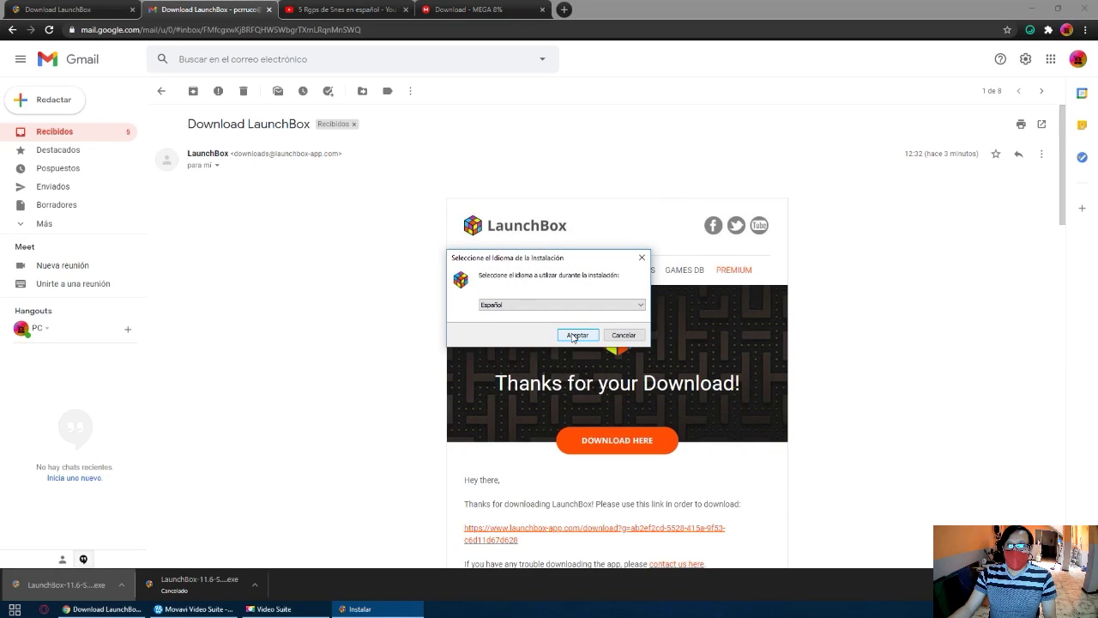
pyautogui.click(575, 335)
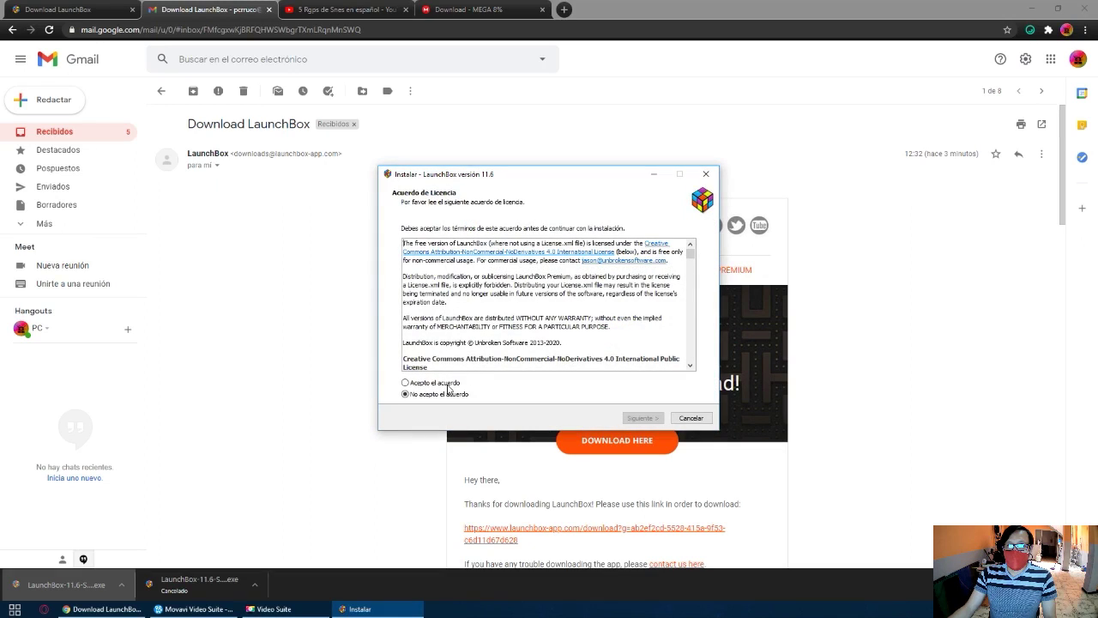
# Step: Accept the license agreement, keep the default destination and Start menu folders, and install LaunchBox with the required Visual C++ and .NET Core dependencies
pyautogui.click(442, 384)
pyautogui.click(631, 418)
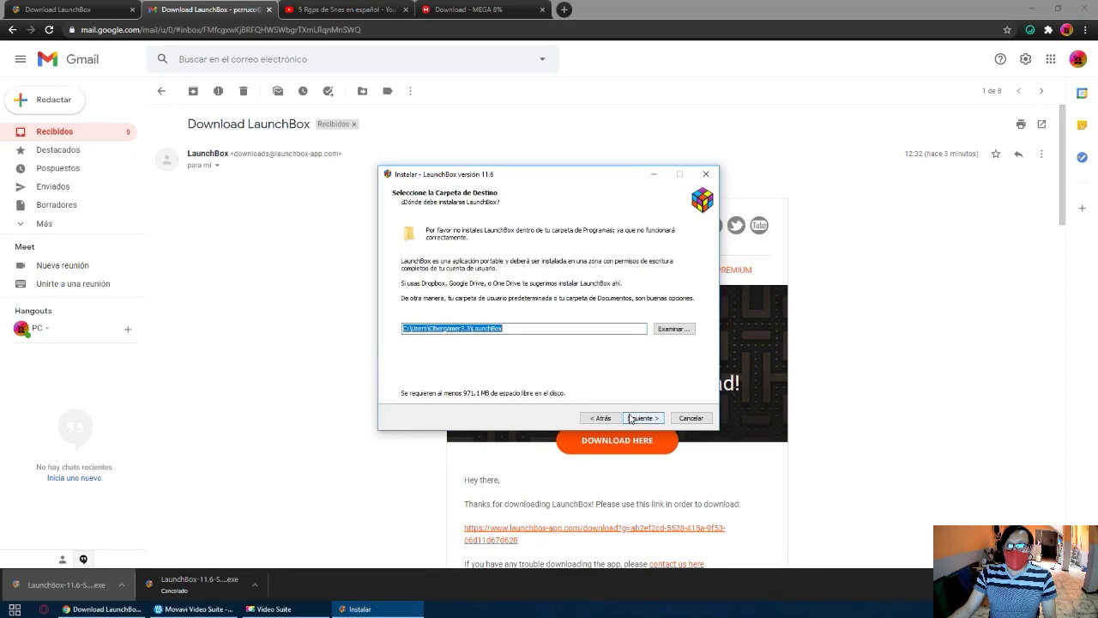
pyautogui.click(631, 419)
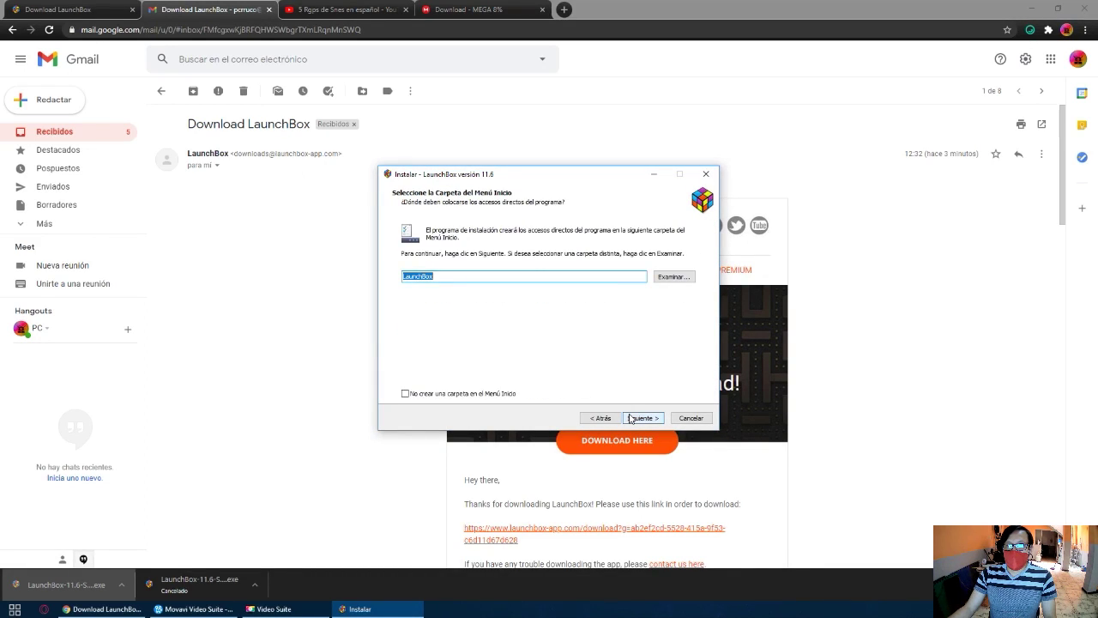
pyautogui.click(637, 420)
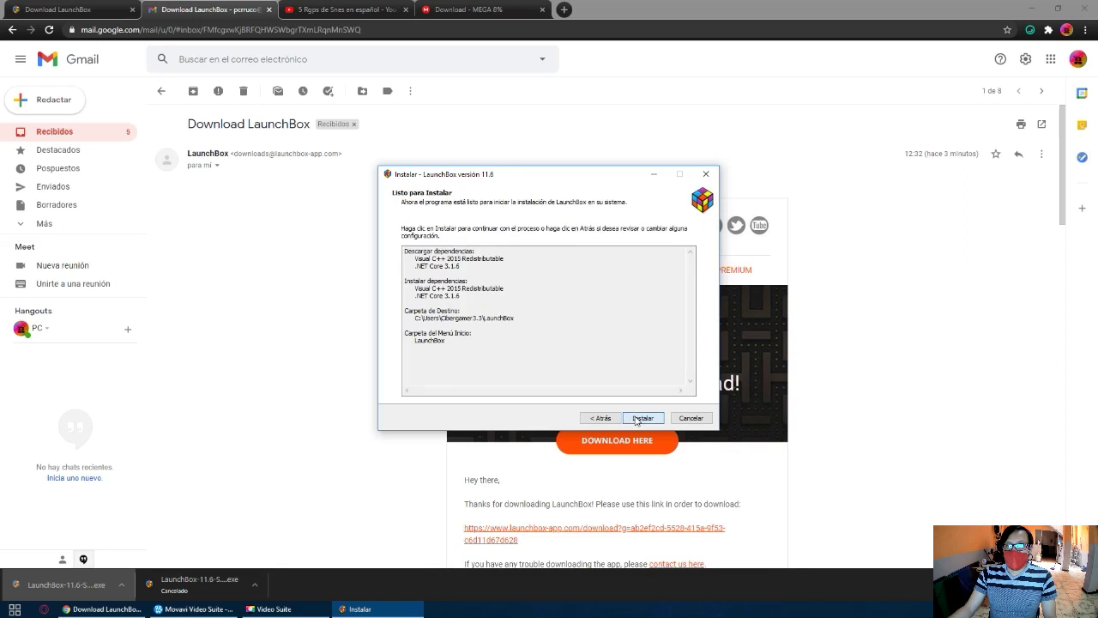
pyautogui.click(637, 419)
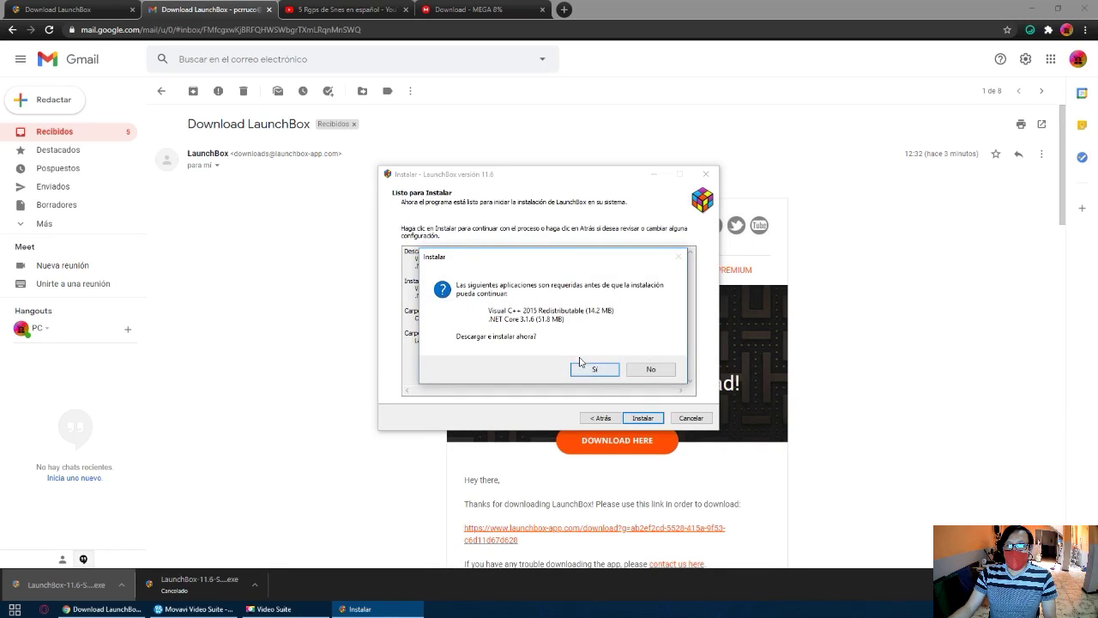
pyautogui.click(592, 371)
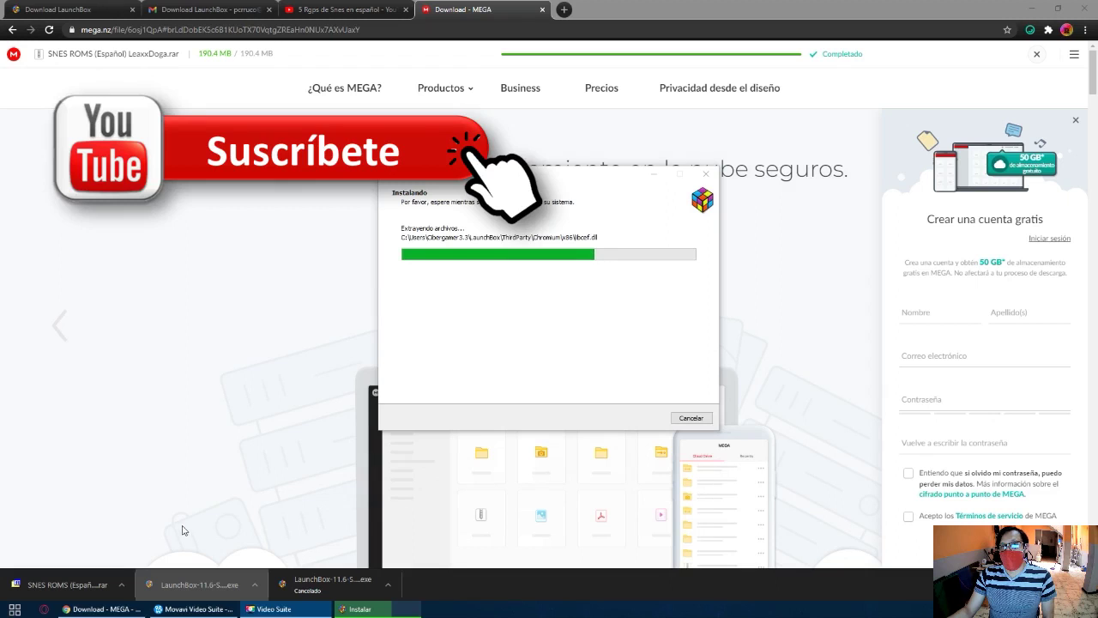
# Step: Open the downloaded SNES ROMs (Español) archive
pyautogui.click(102, 588)
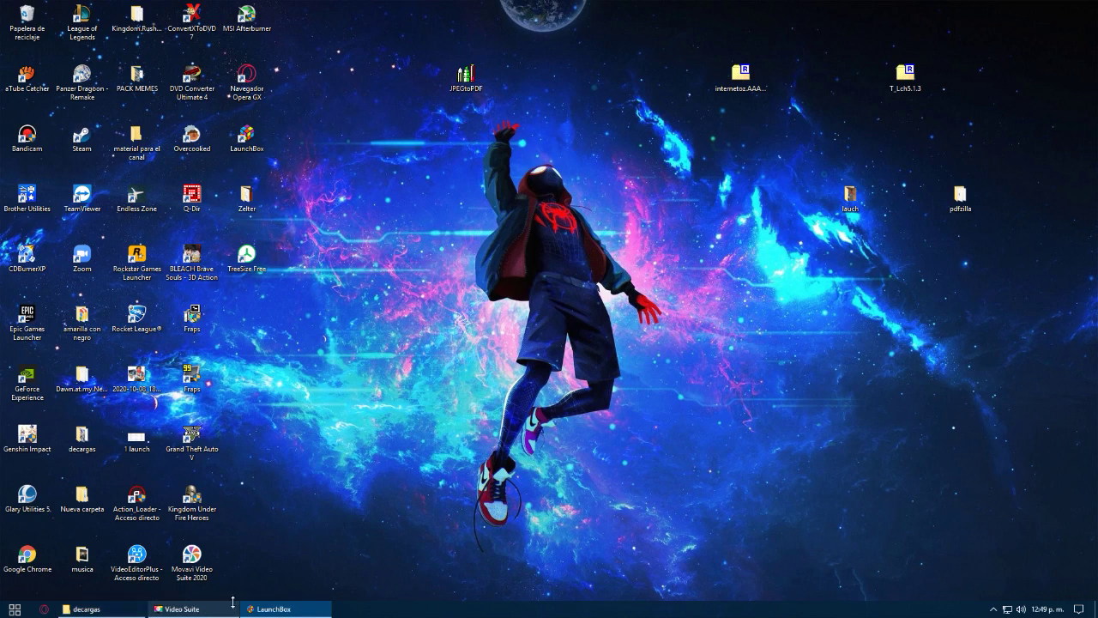
# Step: Bring up LaunchBox, set its welcome window not to show again for this version, and close it
pyautogui.click(268, 609)
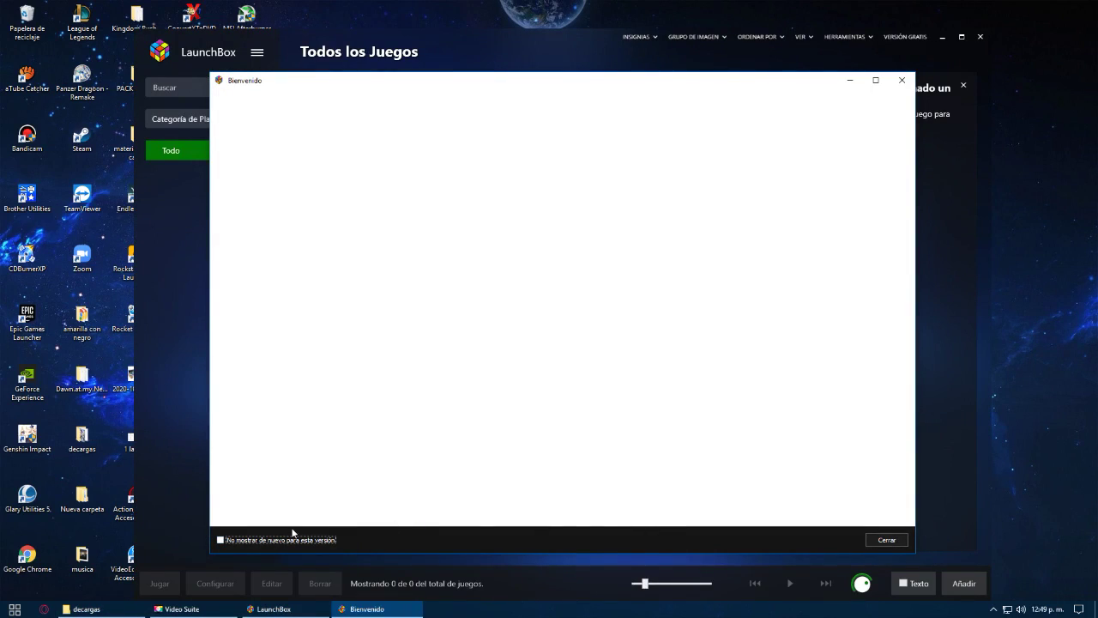
pyautogui.click(220, 541)
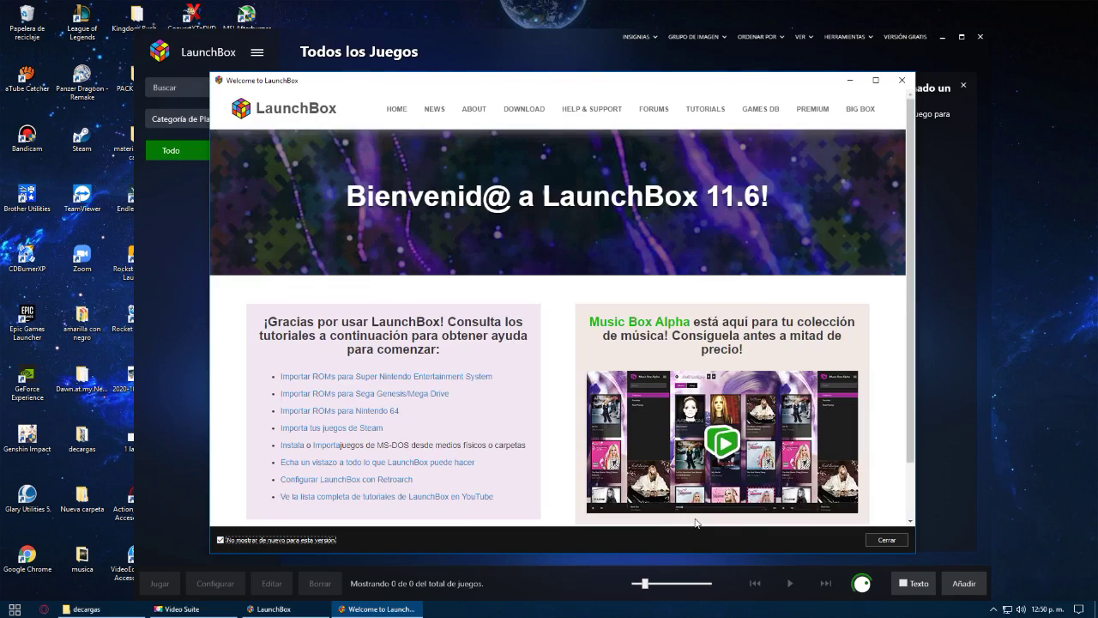
pyautogui.click(867, 540)
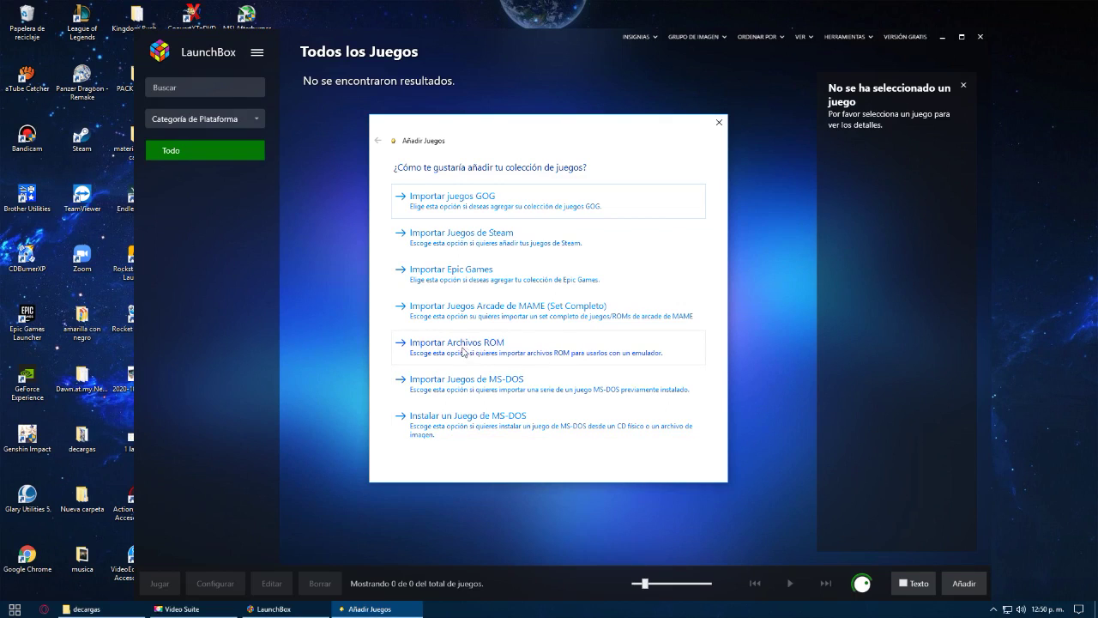
# Step: Start the ROM file import wizard and choose LaunchBox's Games folder as the source of the games
pyautogui.click(587, 345)
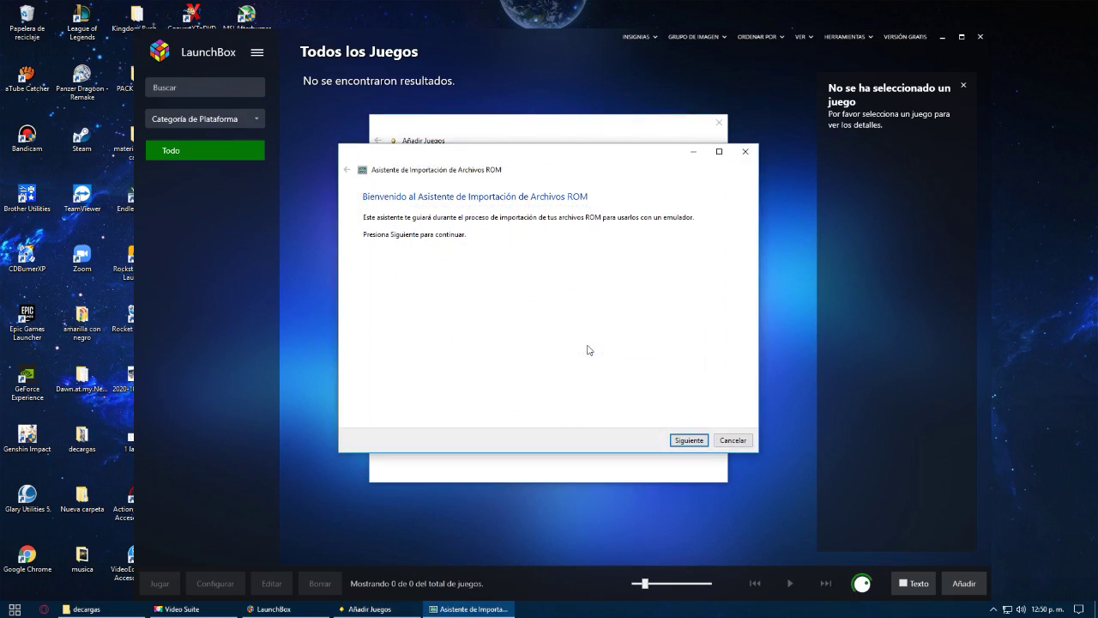
pyautogui.click(688, 441)
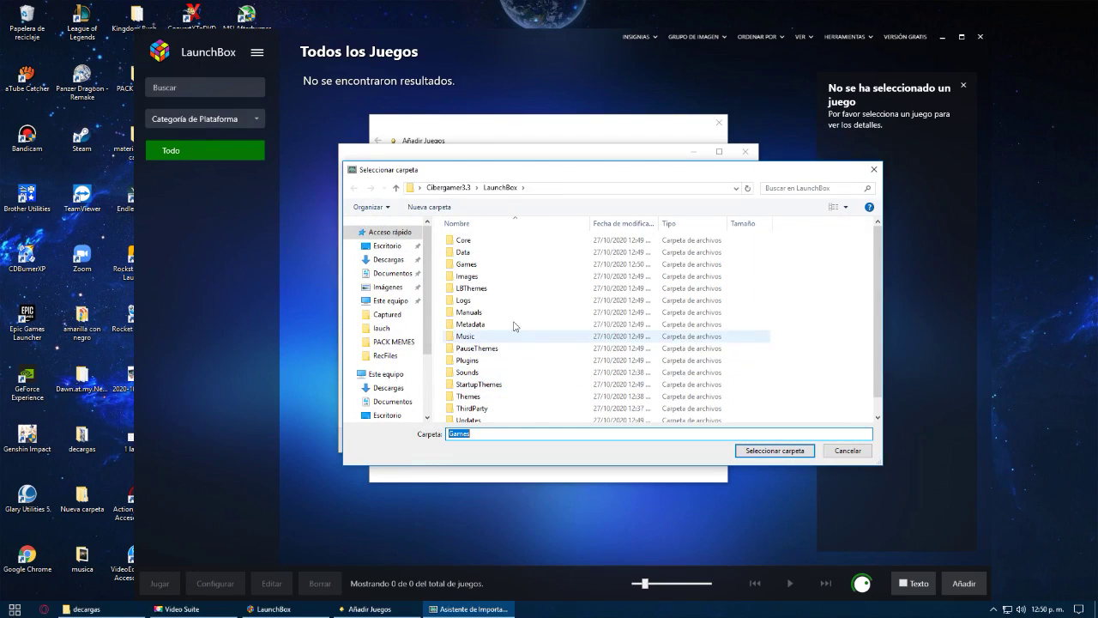
pyautogui.click(775, 452)
pyautogui.click(689, 441)
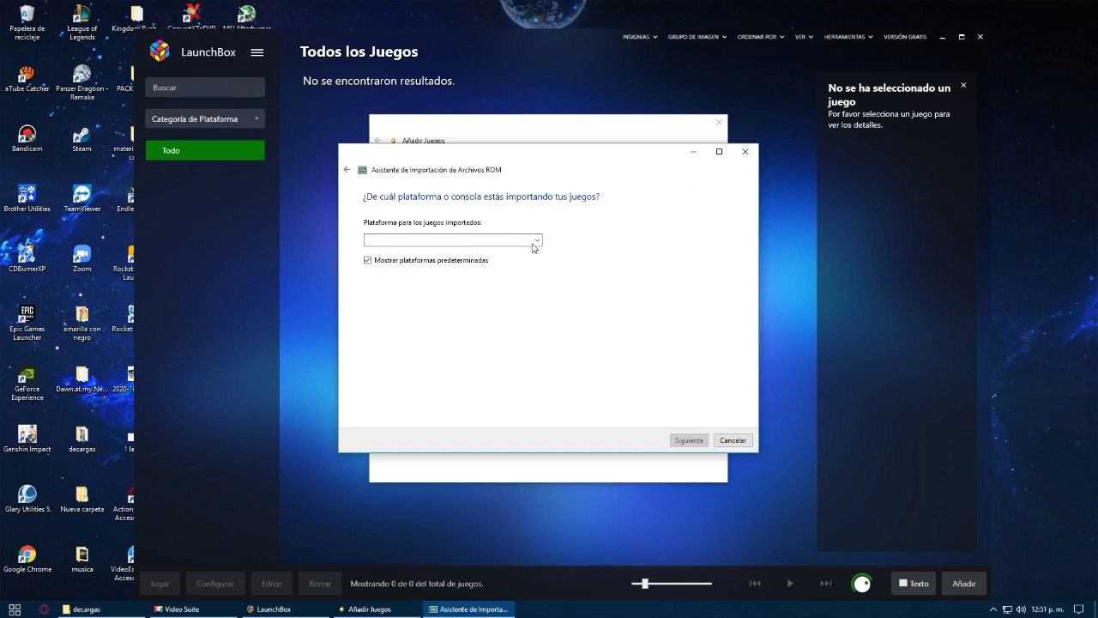
# Step: Set Super Nintendo Entertainment System as the platform for the imported games and continue to the emulator choice
pyautogui.write('su')
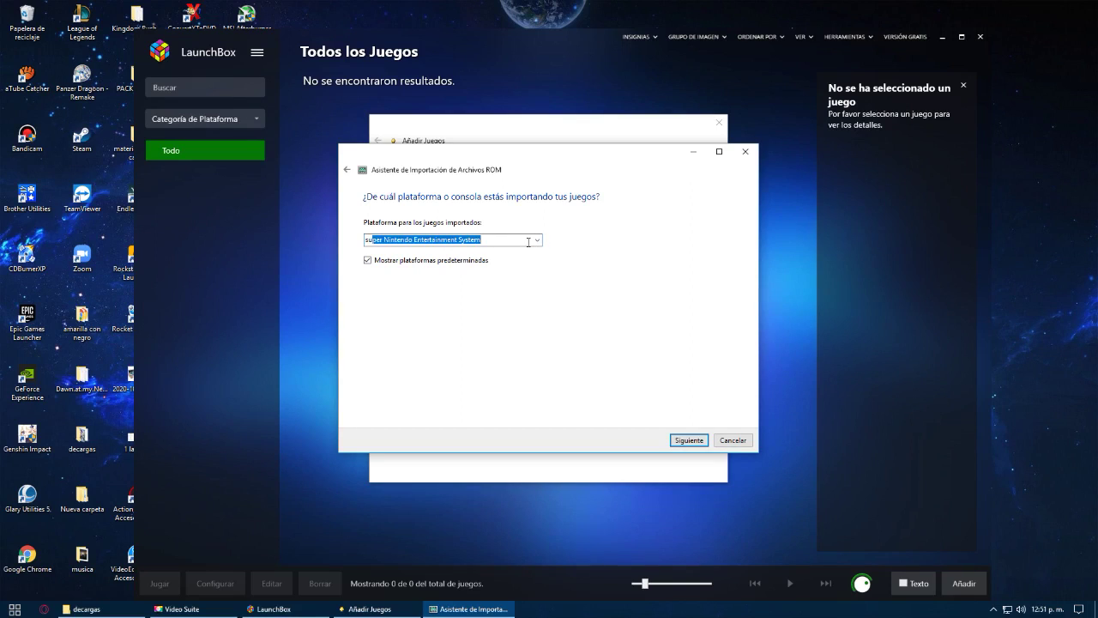
pyautogui.click(529, 242)
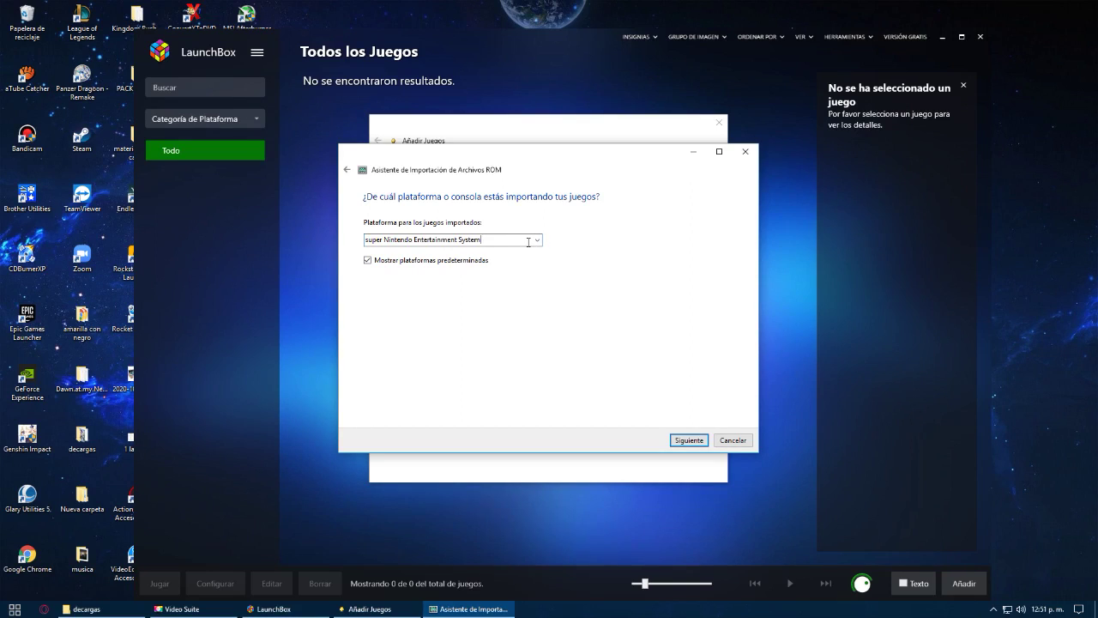
pyautogui.click(679, 441)
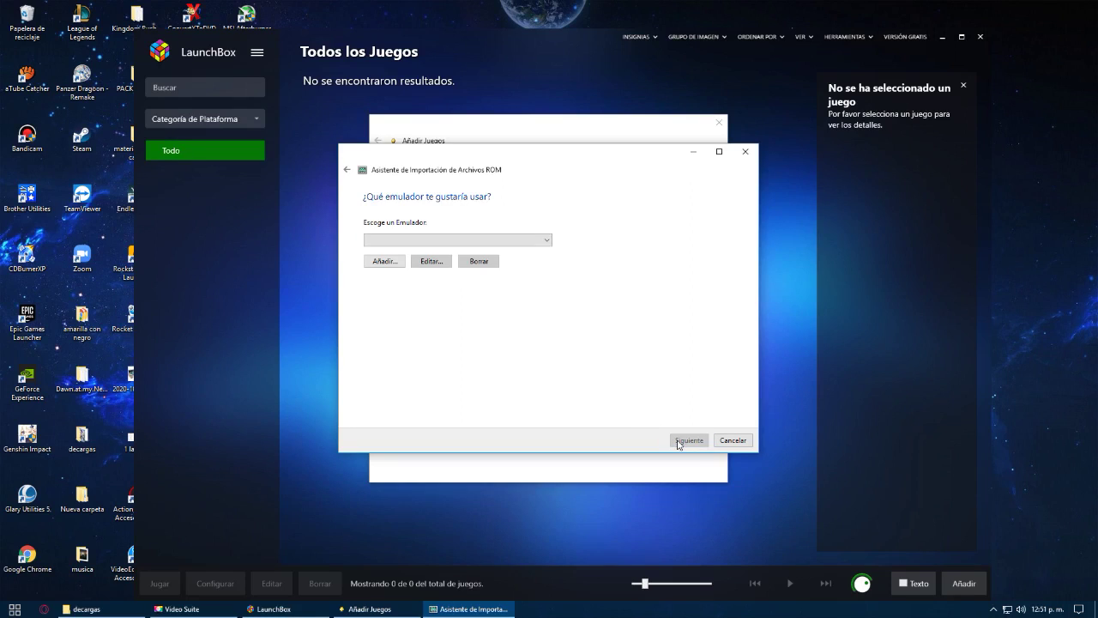
# Step: Begin adding Snes9x as the emulator and download the 64-bit Windows version of Snes9x 1.60 from the Emulator Zone mirror
pyautogui.click(385, 261)
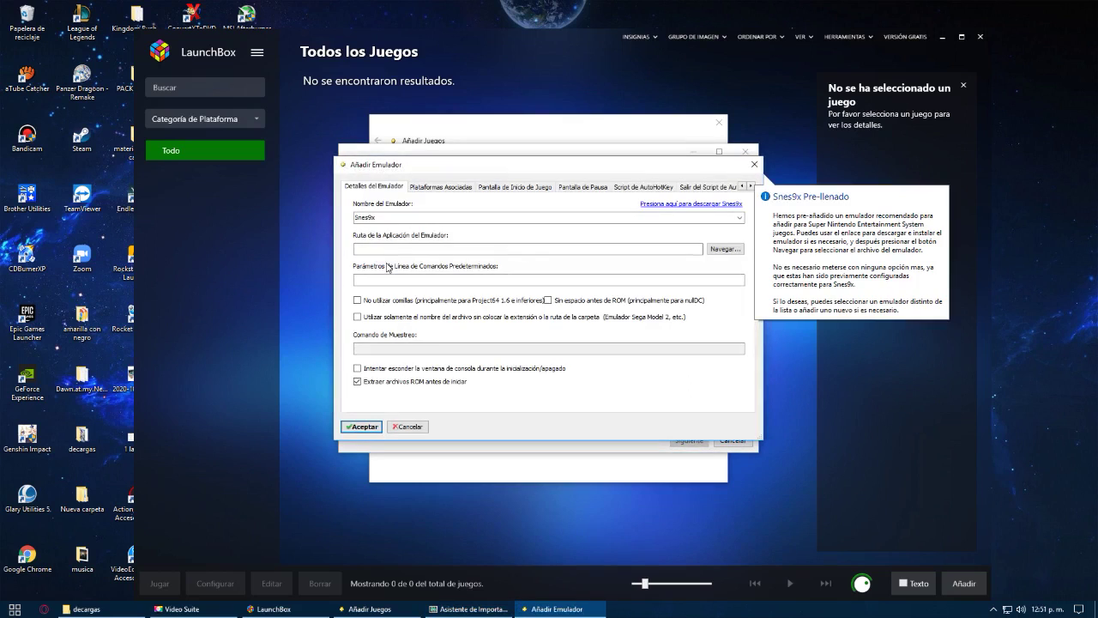
pyautogui.click(666, 206)
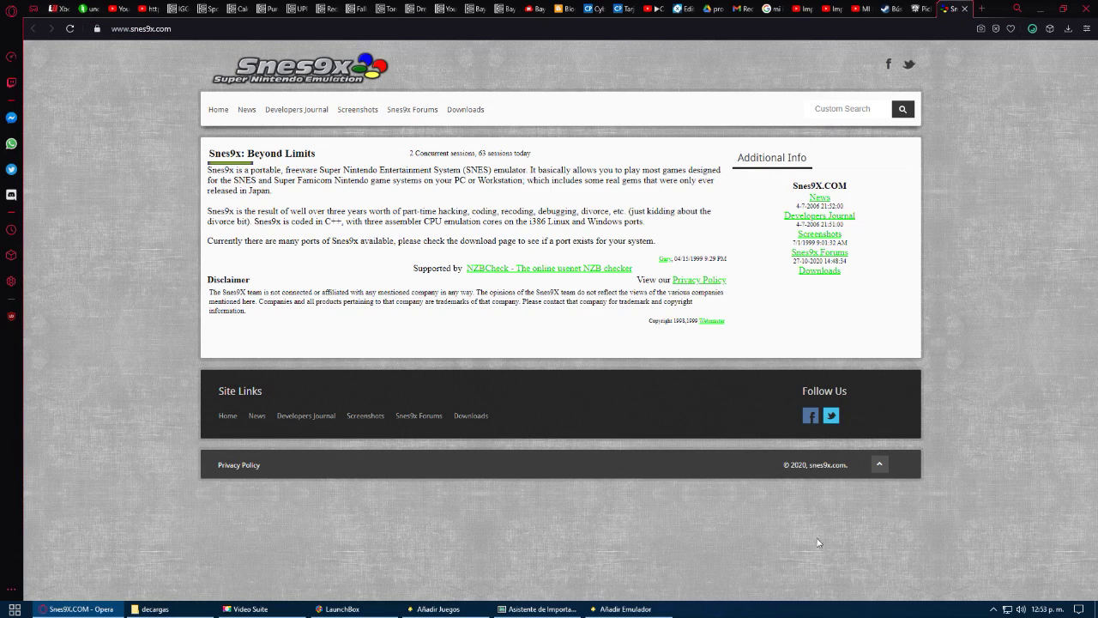
pyautogui.click(451, 117)
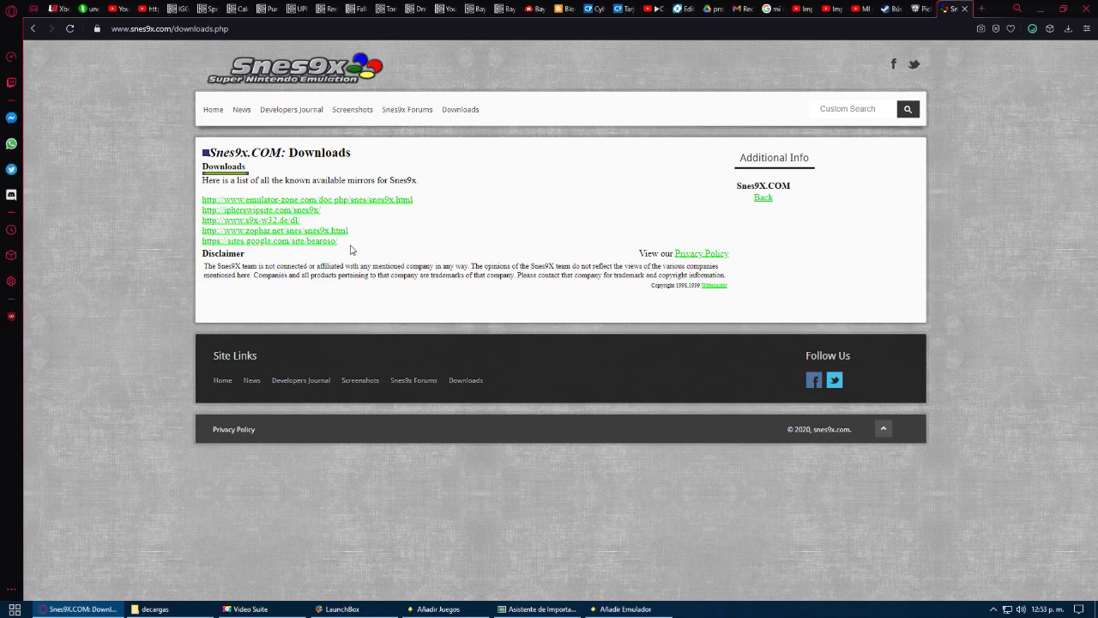
pyautogui.click(291, 203)
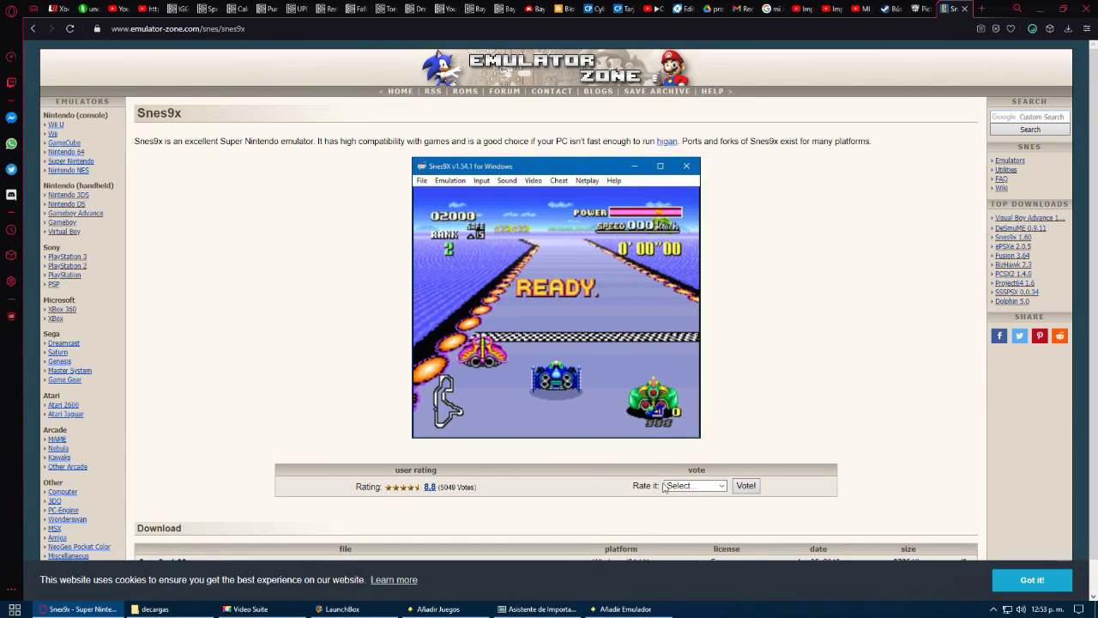
pyautogui.scroll(-1, 574, 505)
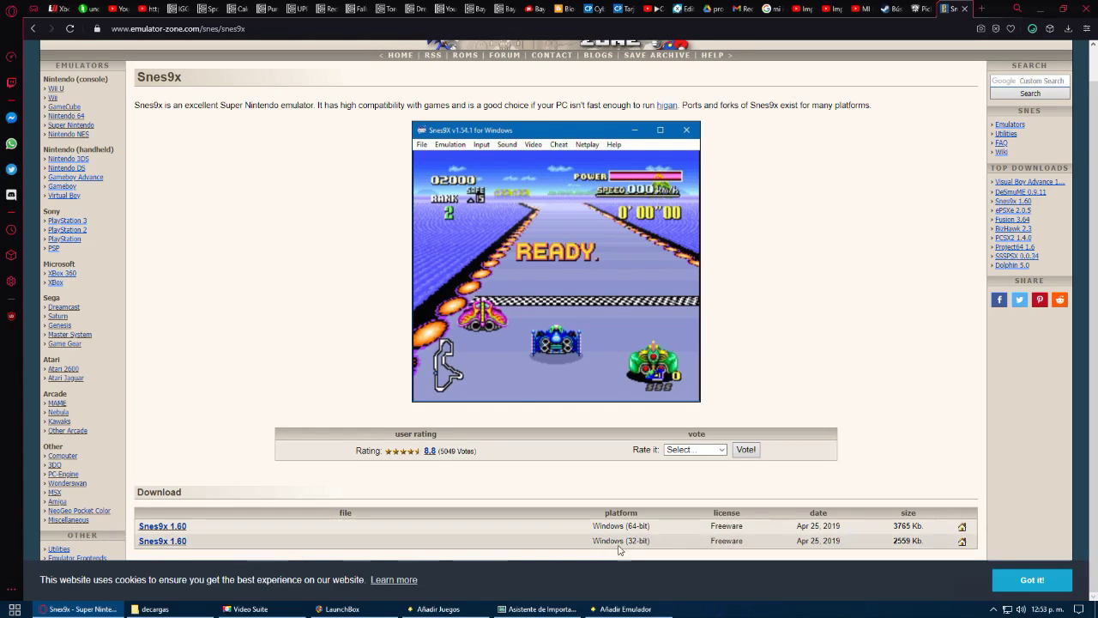
pyautogui.click(171, 529)
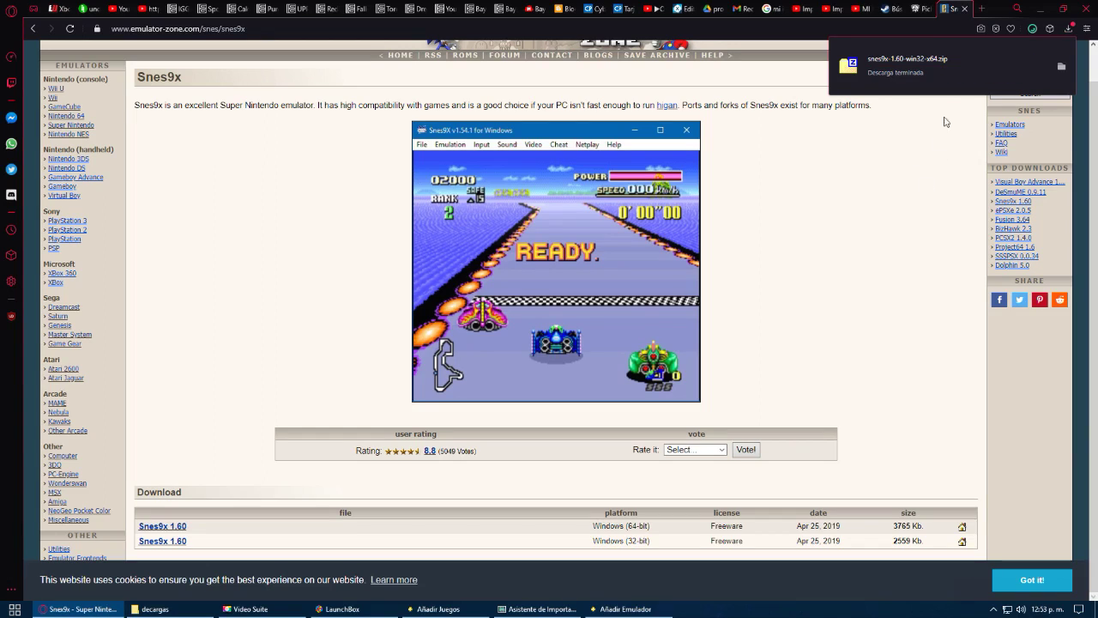
# Step: Open the downloaded snes9x-1.60-win32-x64.zip archive and minimize the browser
pyautogui.click(921, 71)
pyautogui.click(1045, 11)
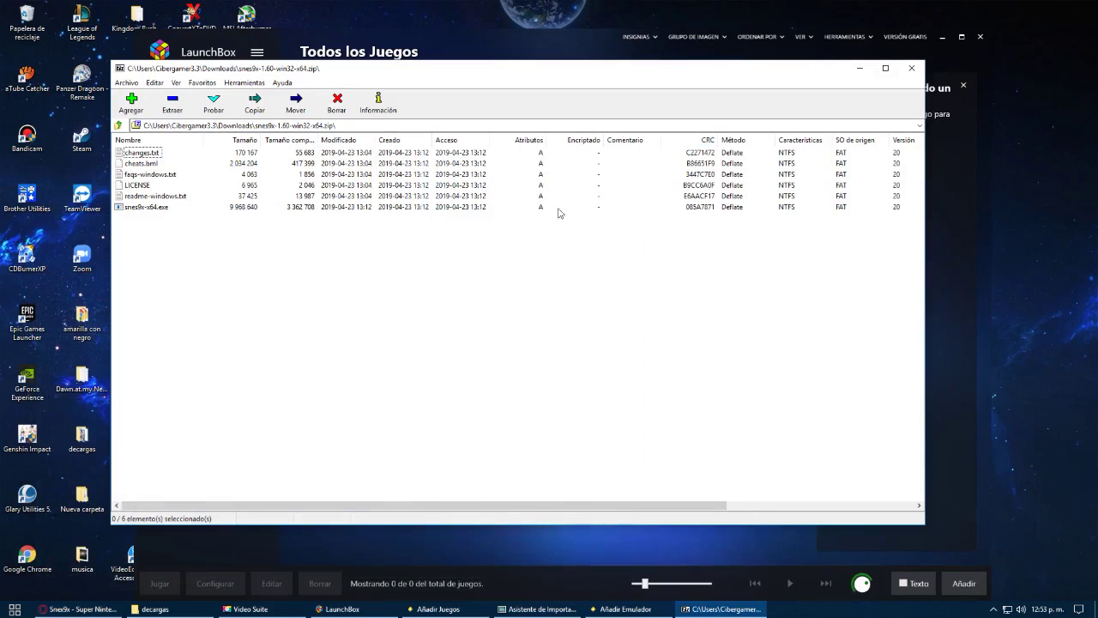
# Step: Copy all files from the Snes9x archive into the room folder inside the Desktop's lauch folder
pyautogui.moveTo(155, 221); pyautogui.dragTo(120, 148)
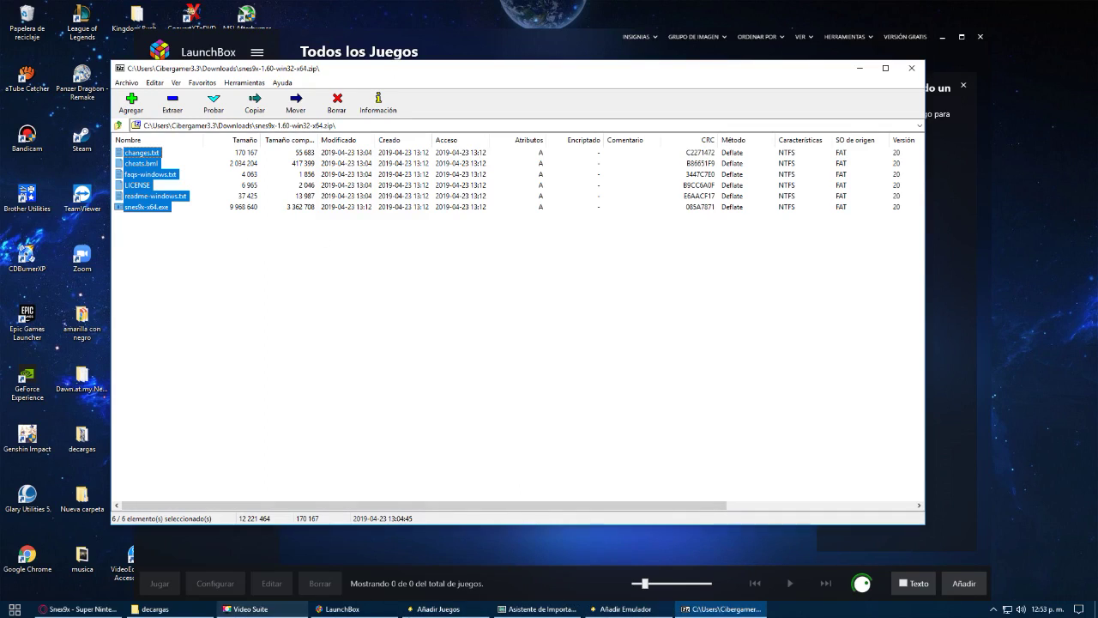
pyautogui.click(153, 609)
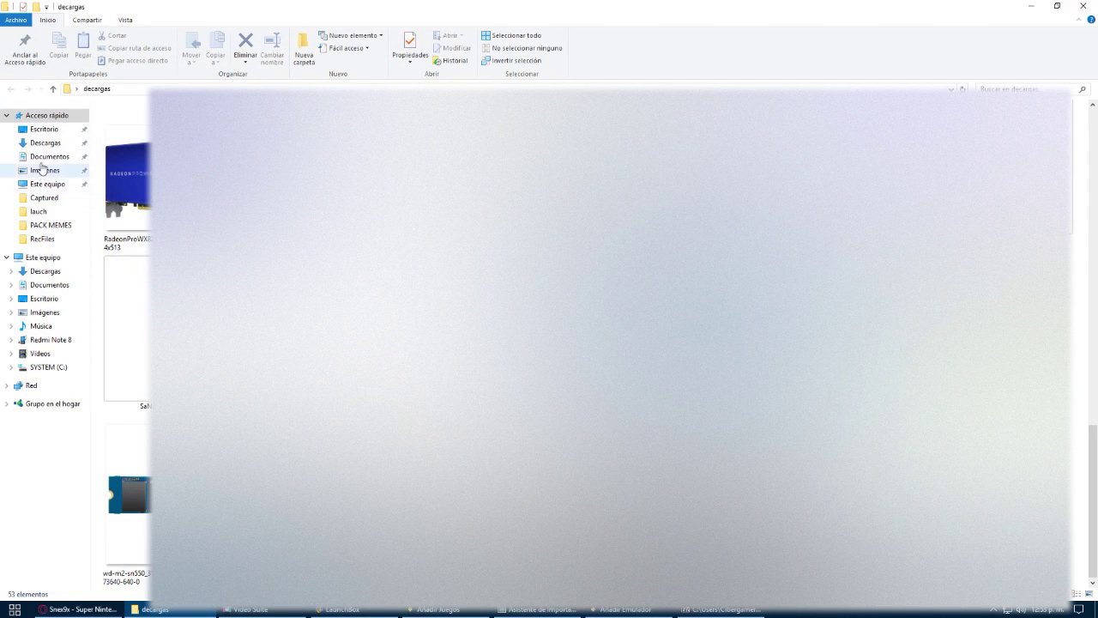
pyautogui.click(47, 130)
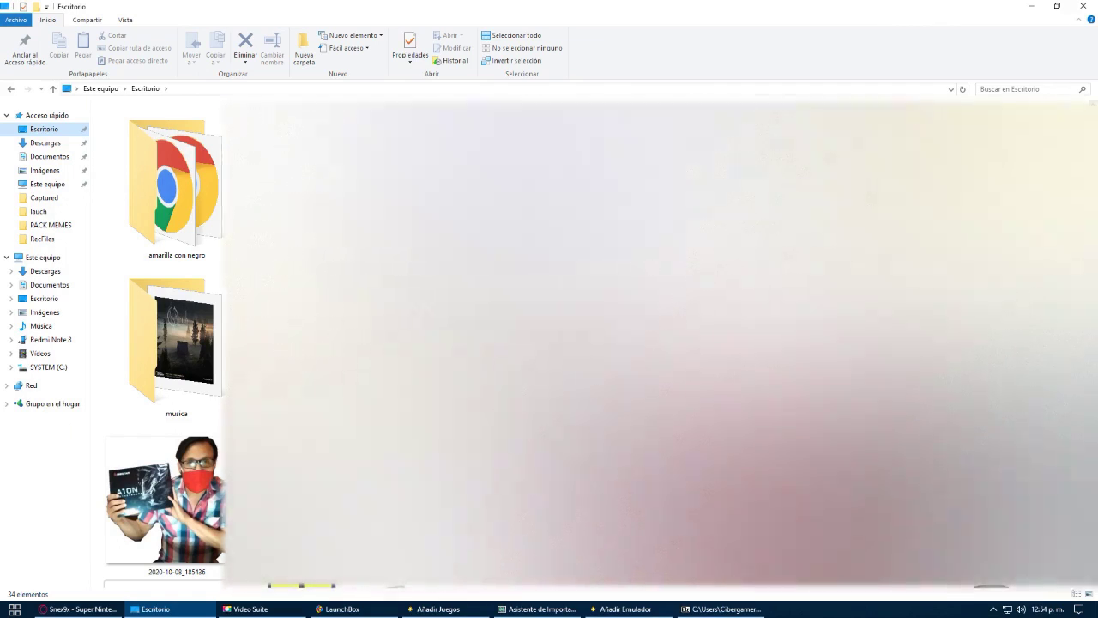
pyautogui.press('Return')
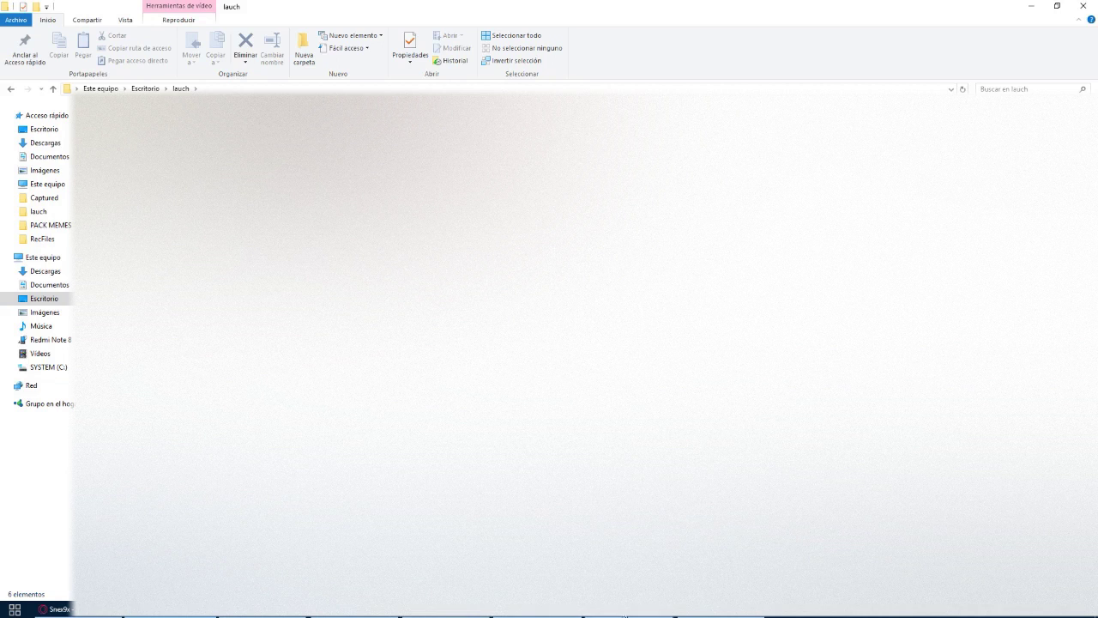
pyautogui.press('Return')
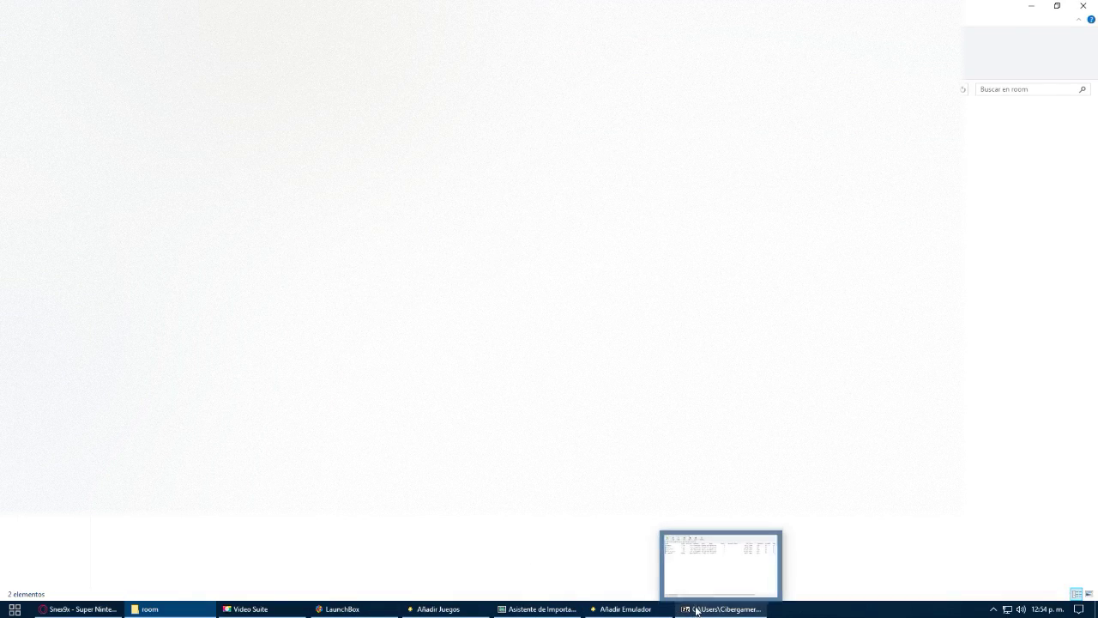
pyautogui.moveTo(632, 611)
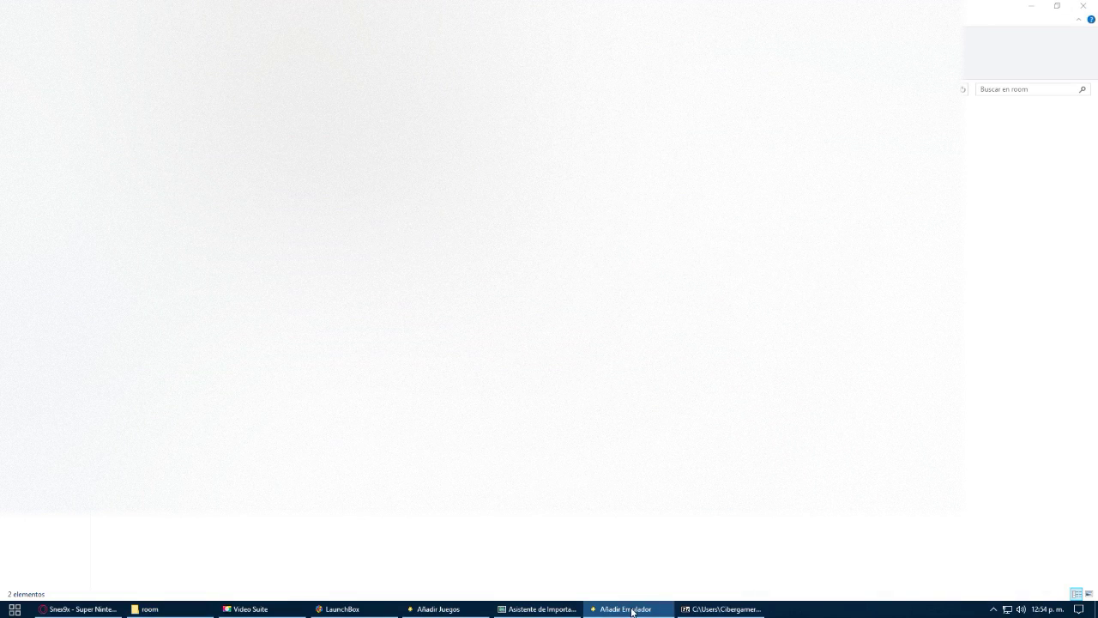
pyautogui.click(721, 609)
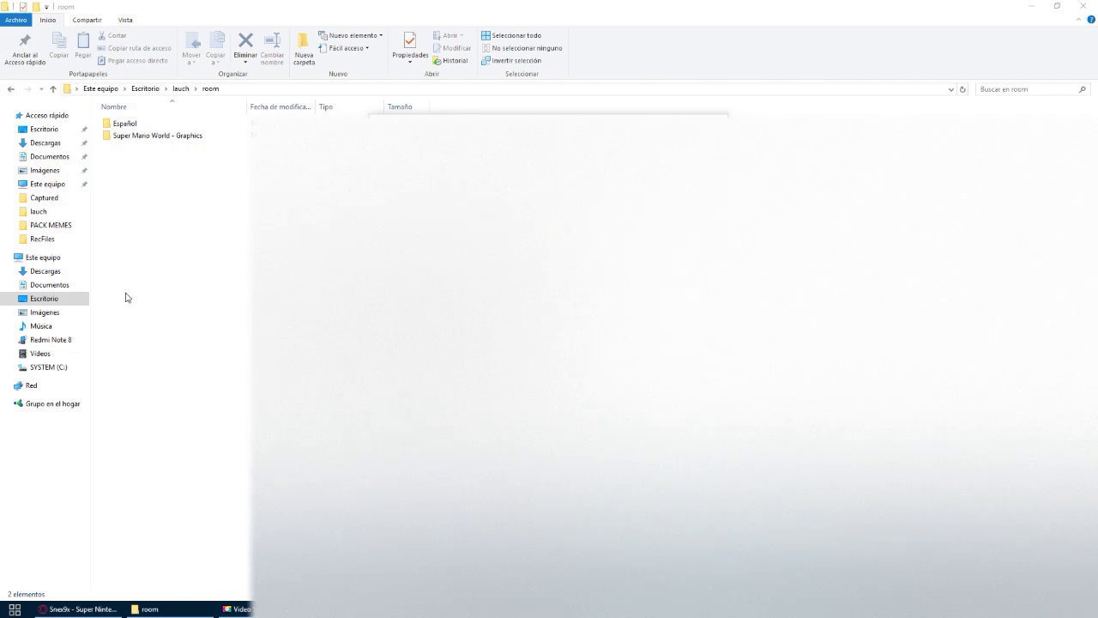
pyautogui.hotkey('ctrl', 'v')
pyautogui.click(238, 322)
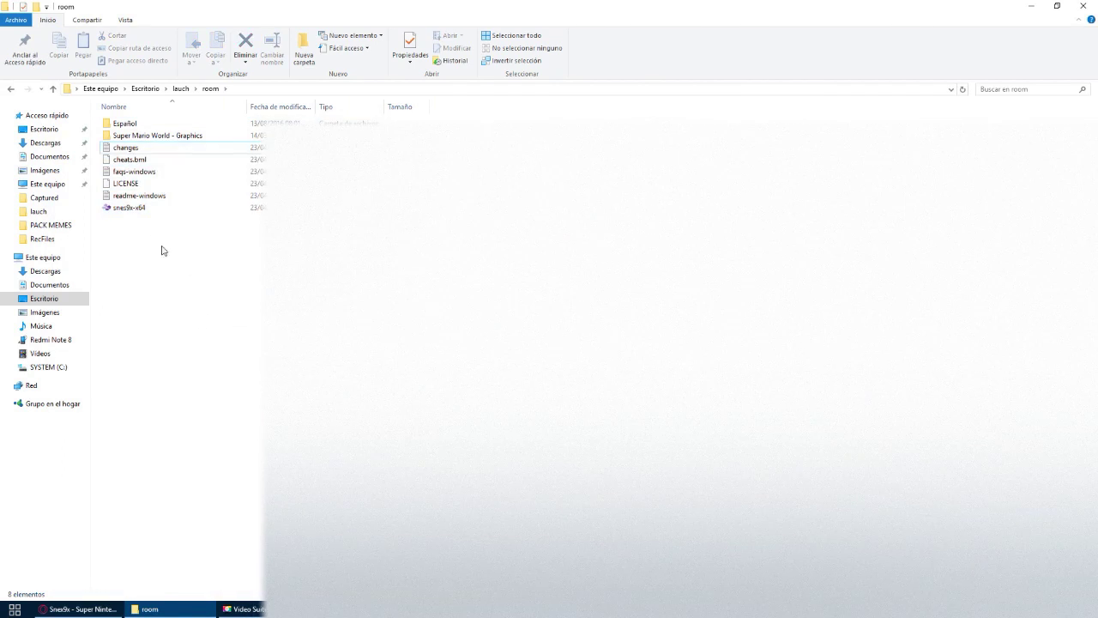
# Step: Close the file window, set snes9x-x64.exe from the room folder as the Snes9x application path, and save the emulator
pyautogui.click(138, 207)
pyautogui.rightClick(137, 207)
pyautogui.click(163, 221)
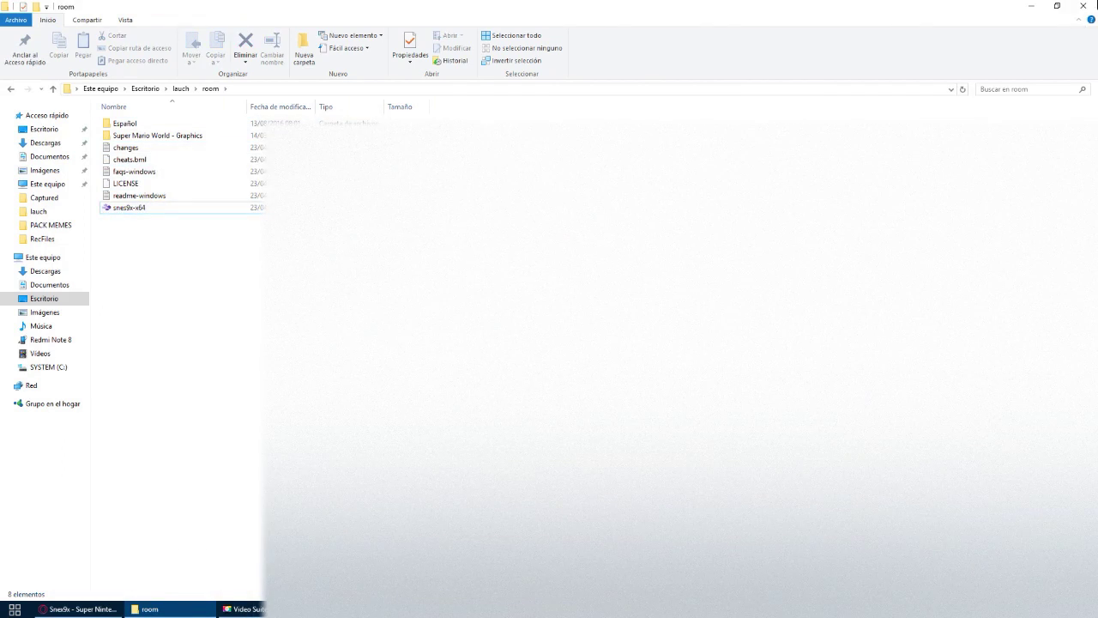
pyautogui.click(1083, 6)
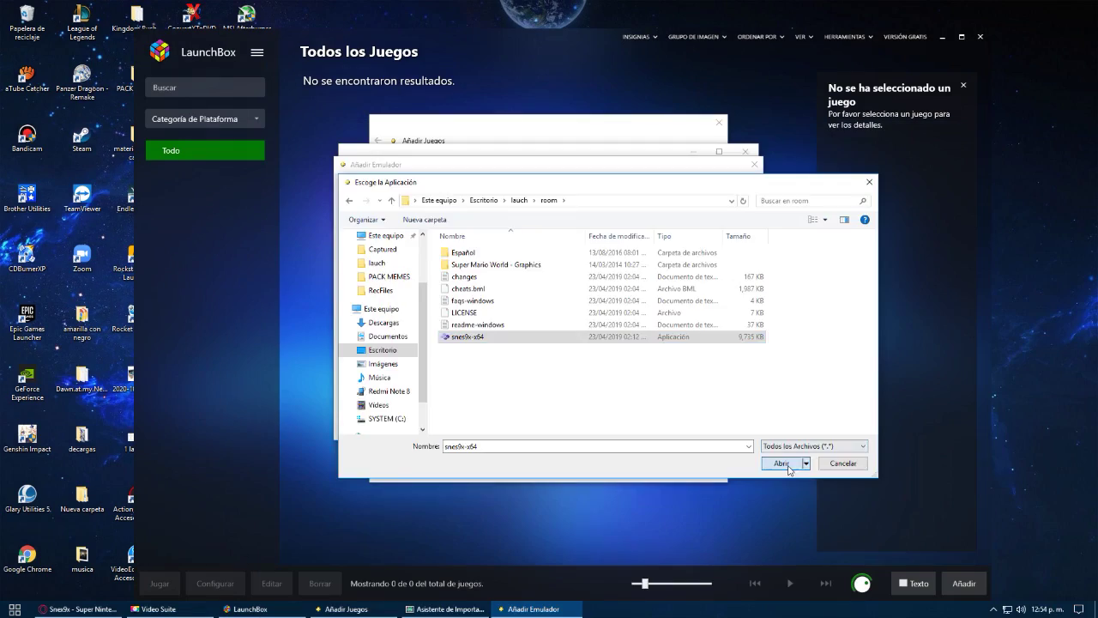
pyautogui.click(778, 562)
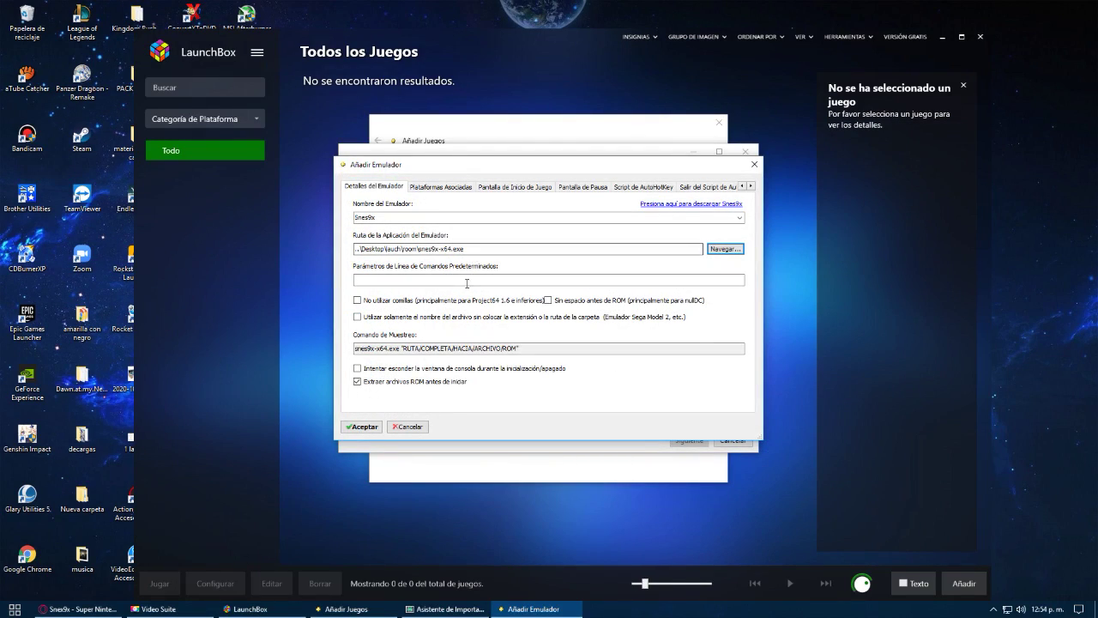
pyautogui.click(362, 427)
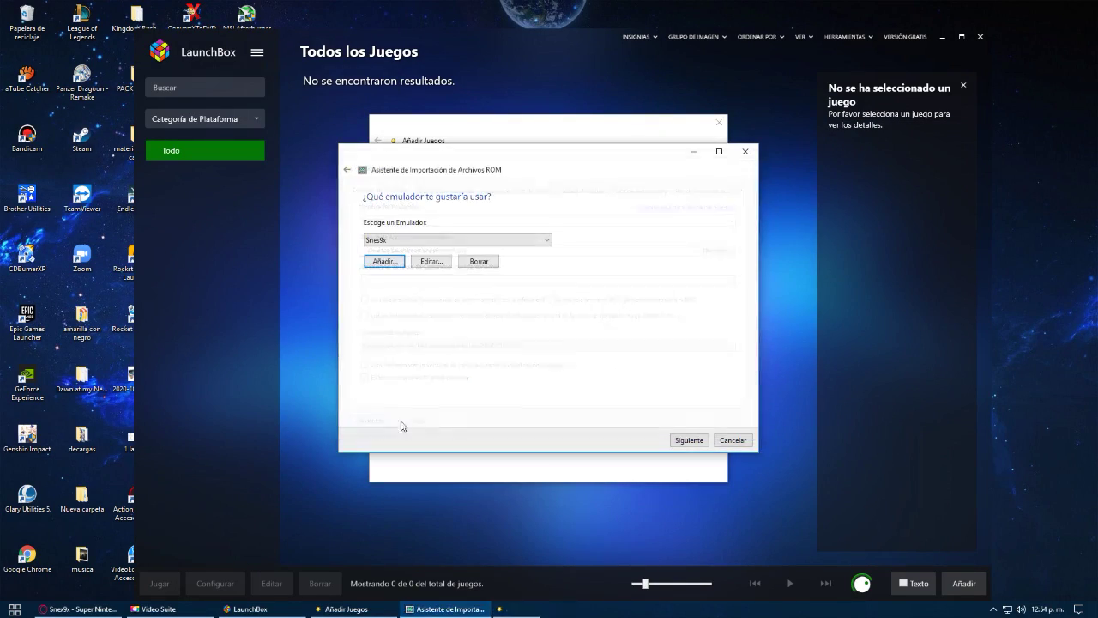
# Step: Continue the import with Snes9x, using the ROM files in their current location and searching the LaunchBox database for game information
pyautogui.click(683, 440)
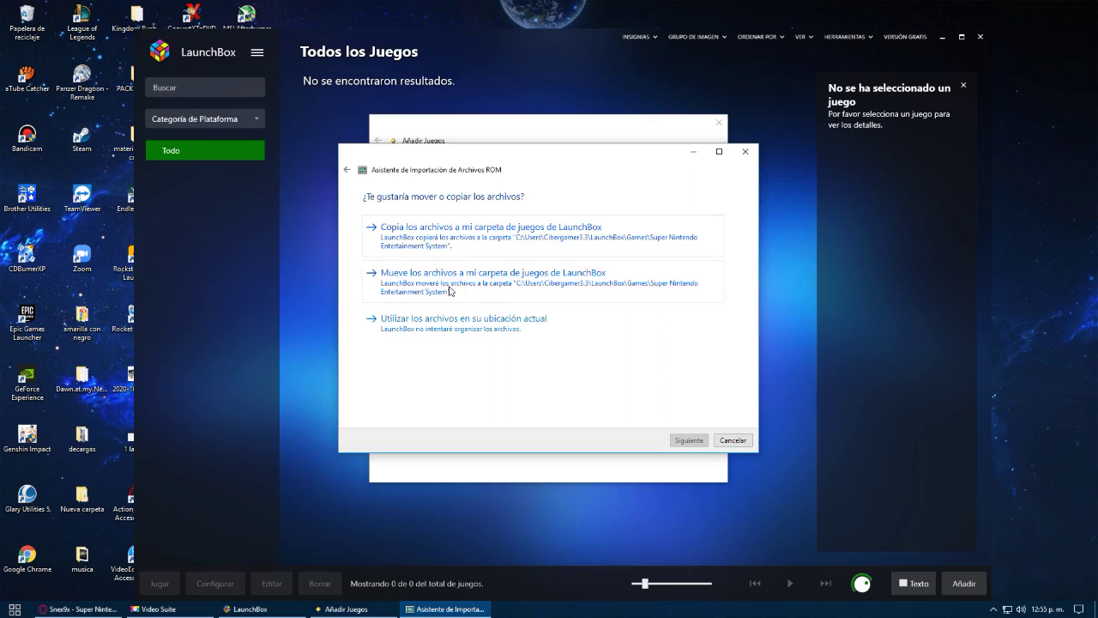
pyautogui.click(444, 330)
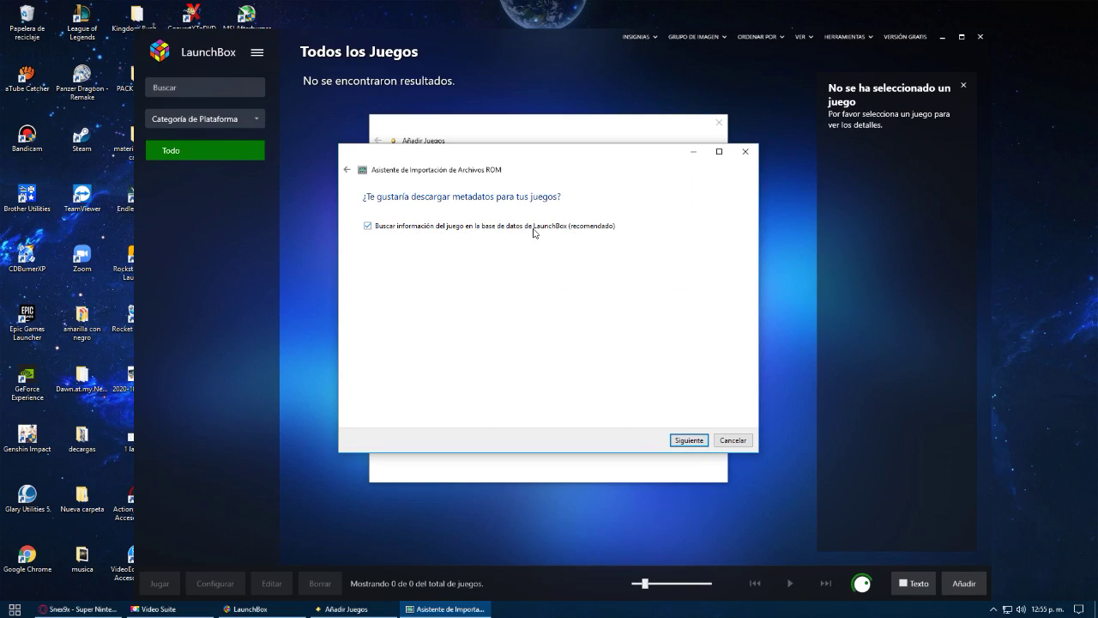
pyautogui.click(690, 441)
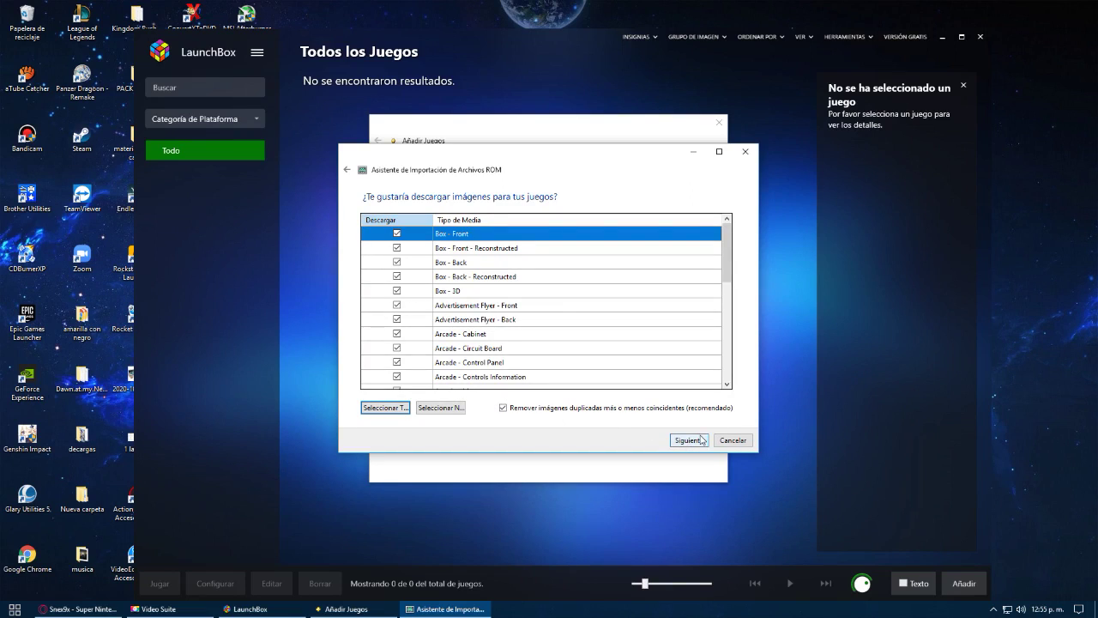
# Step: Accept the preselected media downloads and default custom options, review the list of games, and finish the ROM import
pyautogui.click(690, 440)
pyautogui.click(690, 440)
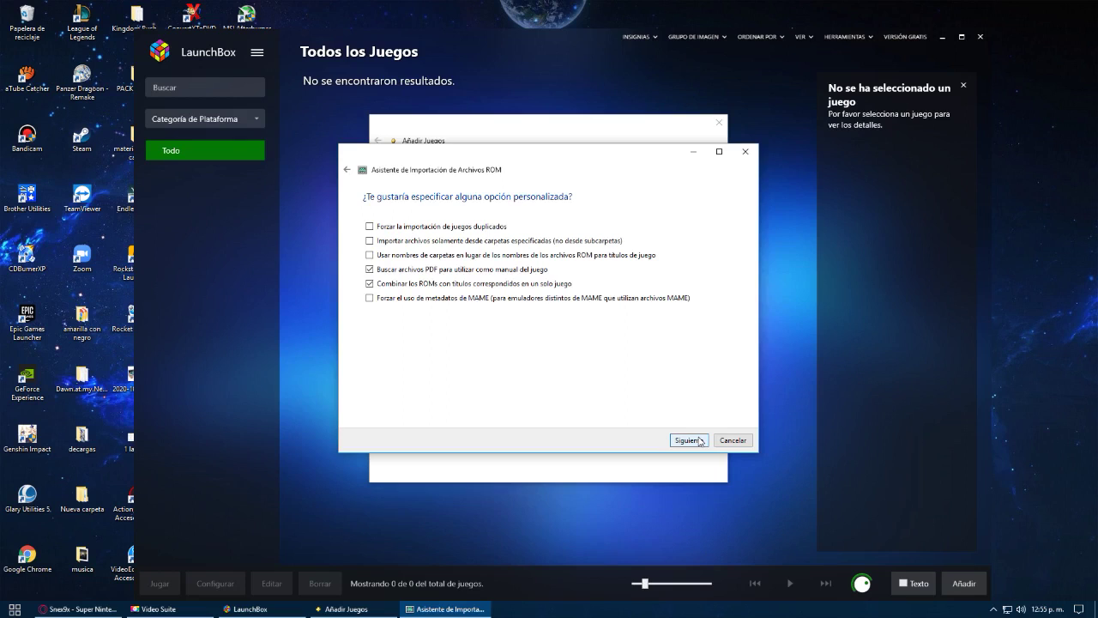
pyautogui.click(699, 441)
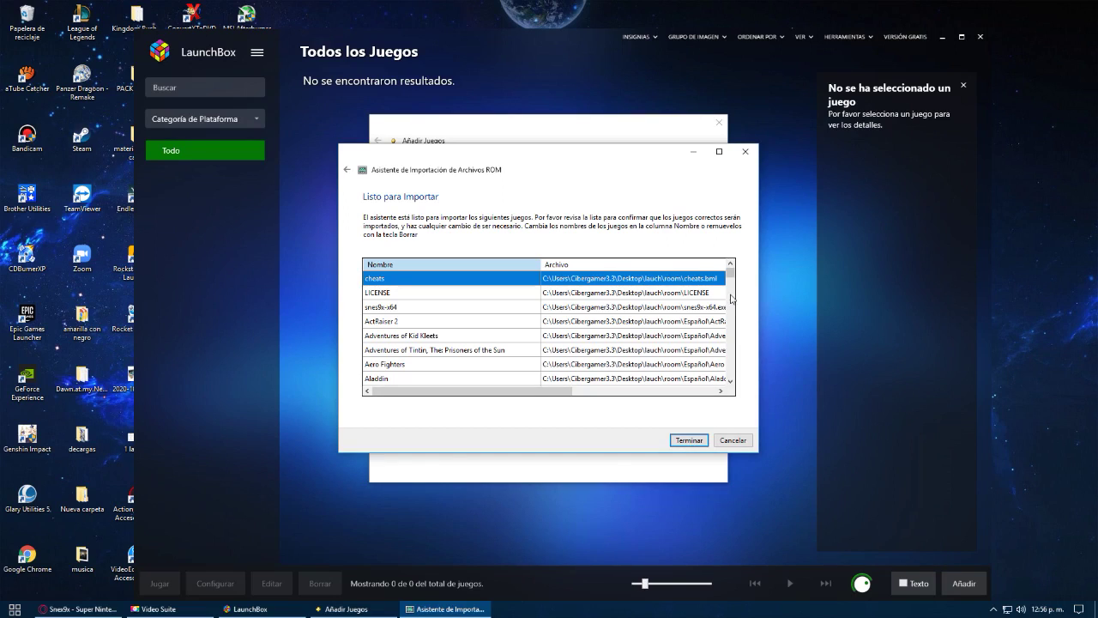
pyautogui.moveTo(730, 272)
pyautogui.mouseDown()
pyautogui.moveTo(731, 341)
pyautogui.moveTo(735, 260)
pyautogui.mouseUp()
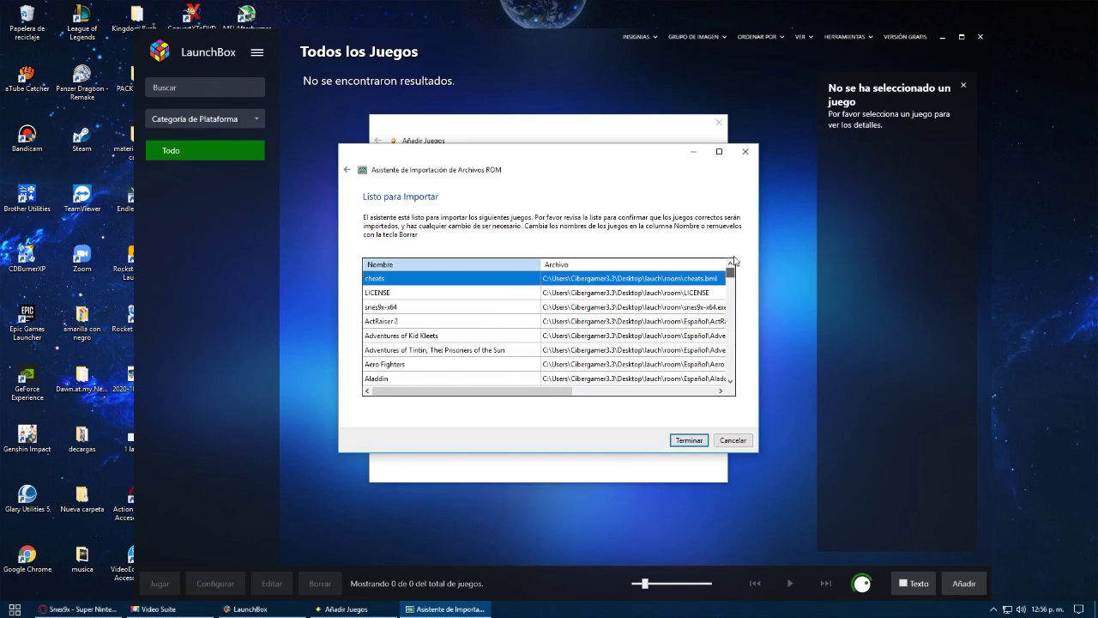
pyautogui.click(689, 440)
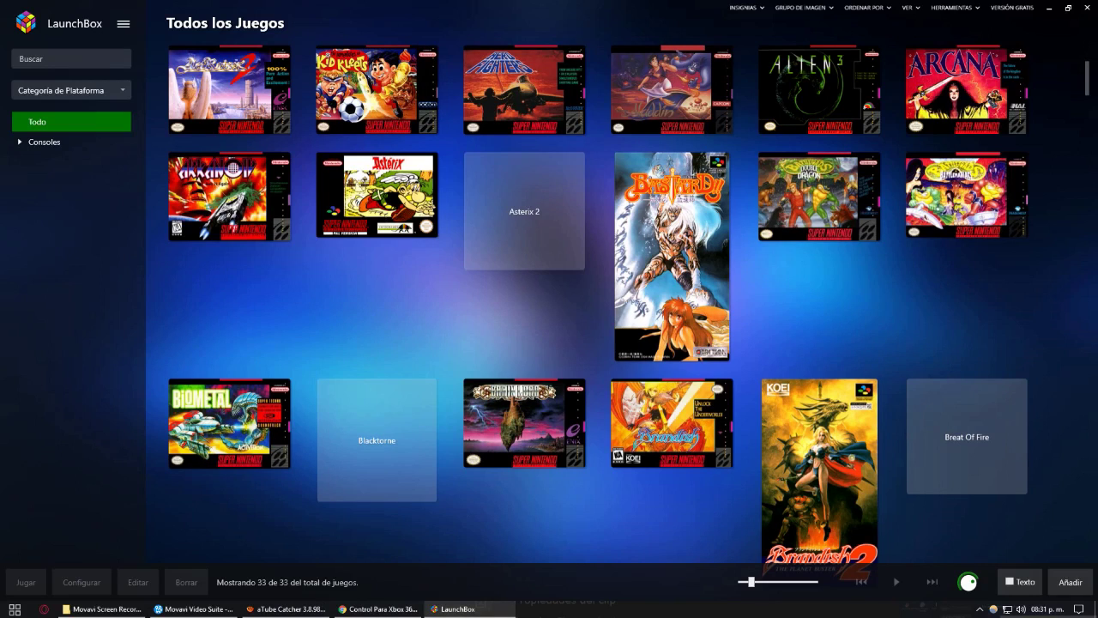
# Step: Examine the imported games and their cover art through the whole library, from the first game to the last and back
pyautogui.scroll(-1, 599, 321)
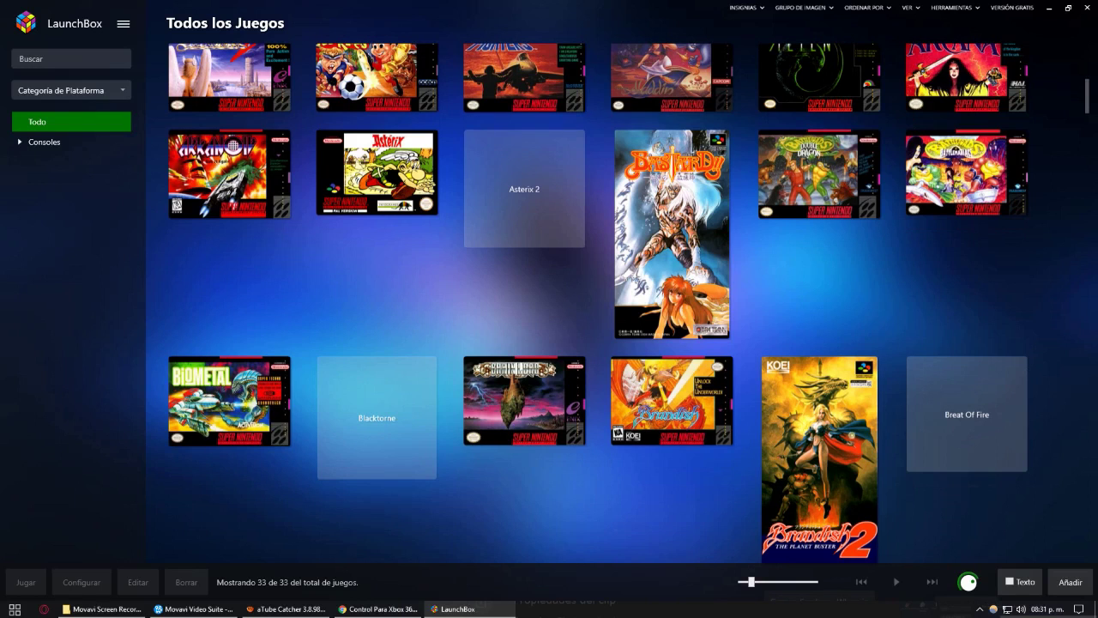
pyautogui.scroll(-1, 599, 321)
pyautogui.scroll(-4, 599, 321)
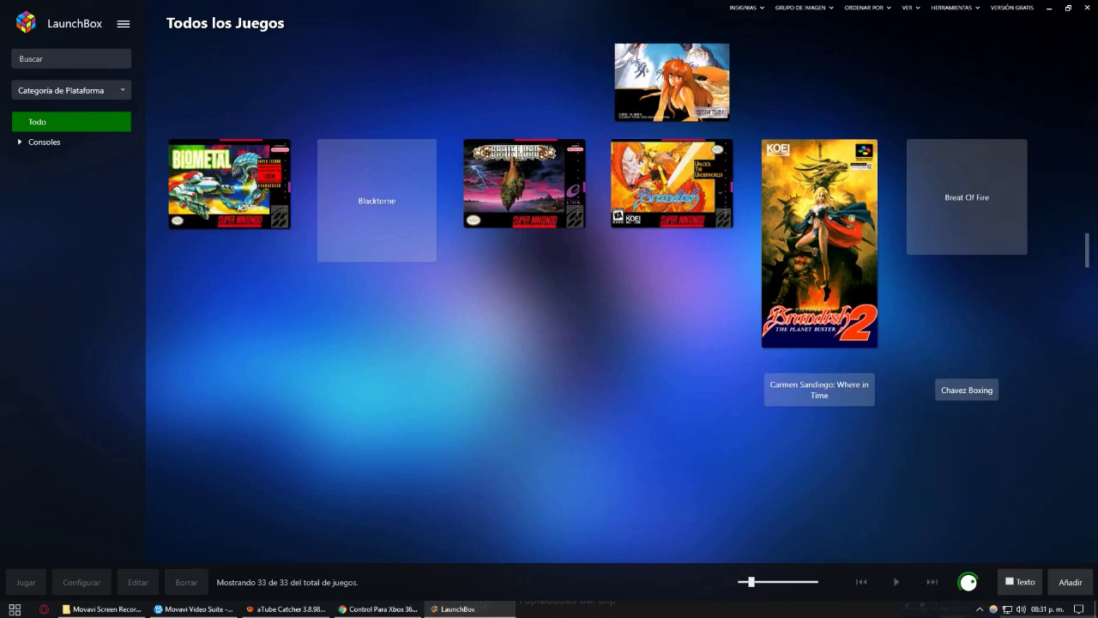
pyautogui.scroll(-3, 599, 321)
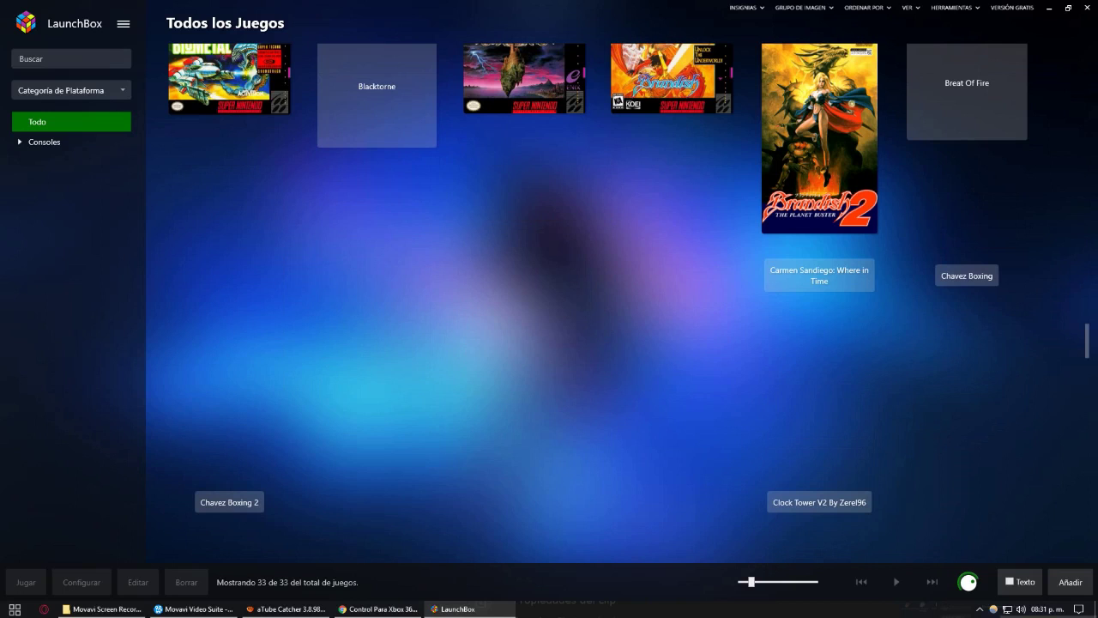
pyautogui.scroll(-3, 599, 321)
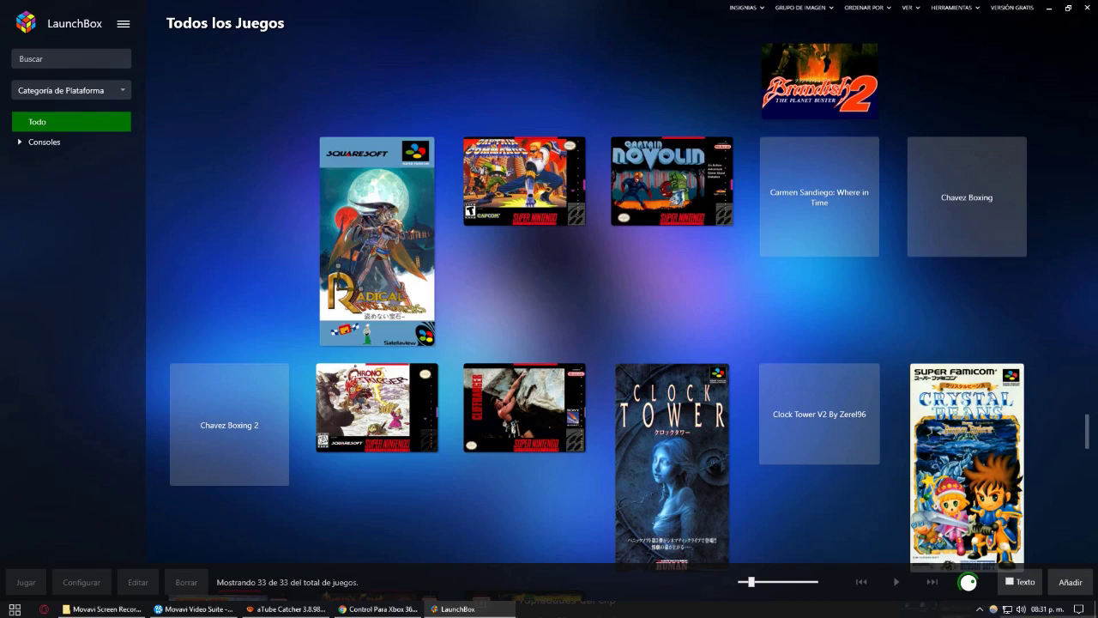
pyautogui.scroll(-4, 599, 321)
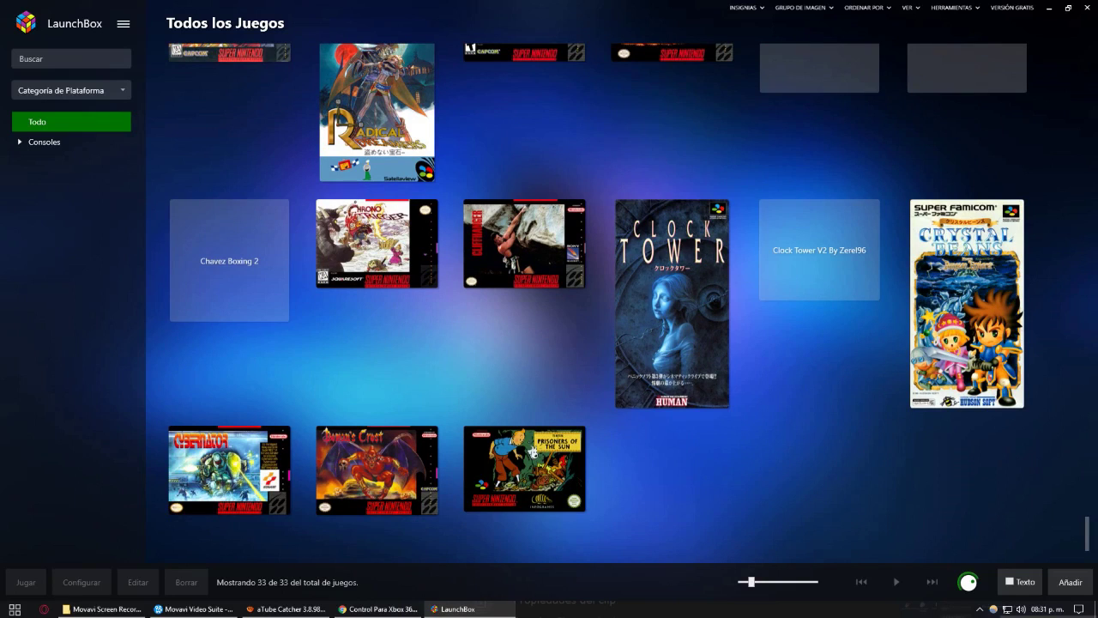
pyautogui.scroll(4, 629, 306)
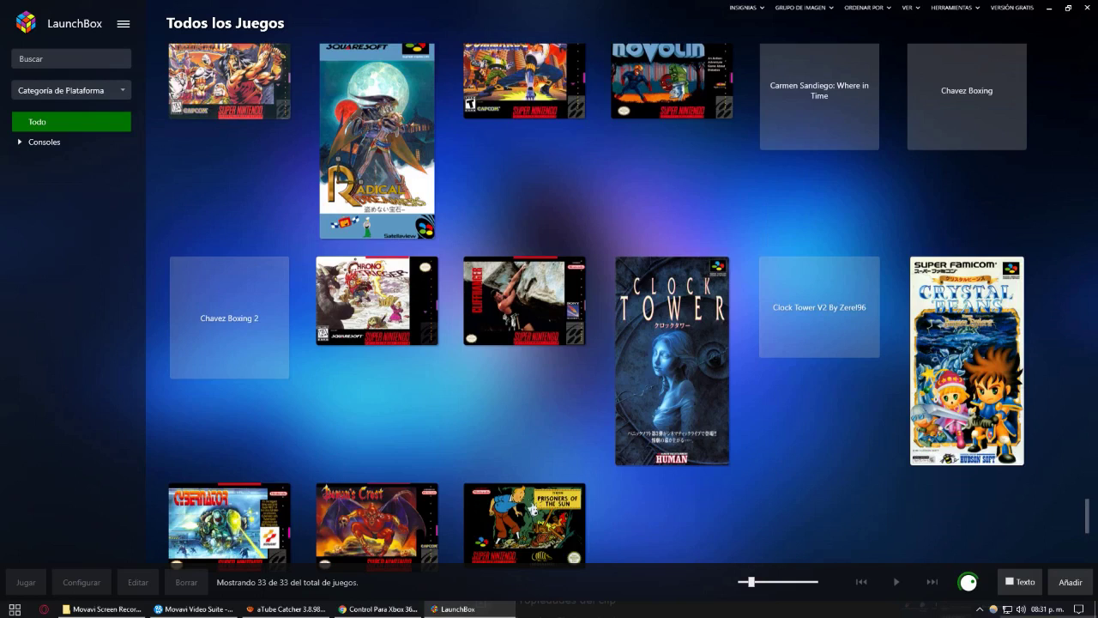
pyautogui.scroll(3, 599, 321)
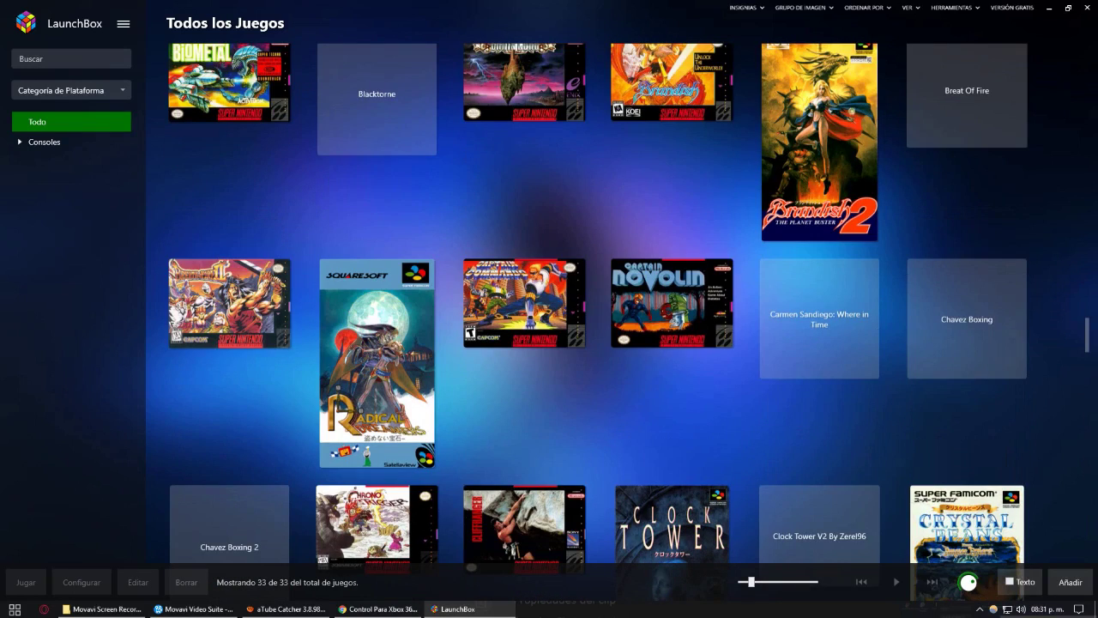
pyautogui.scroll(5, 599, 321)
pyautogui.scroll(3, 599, 321)
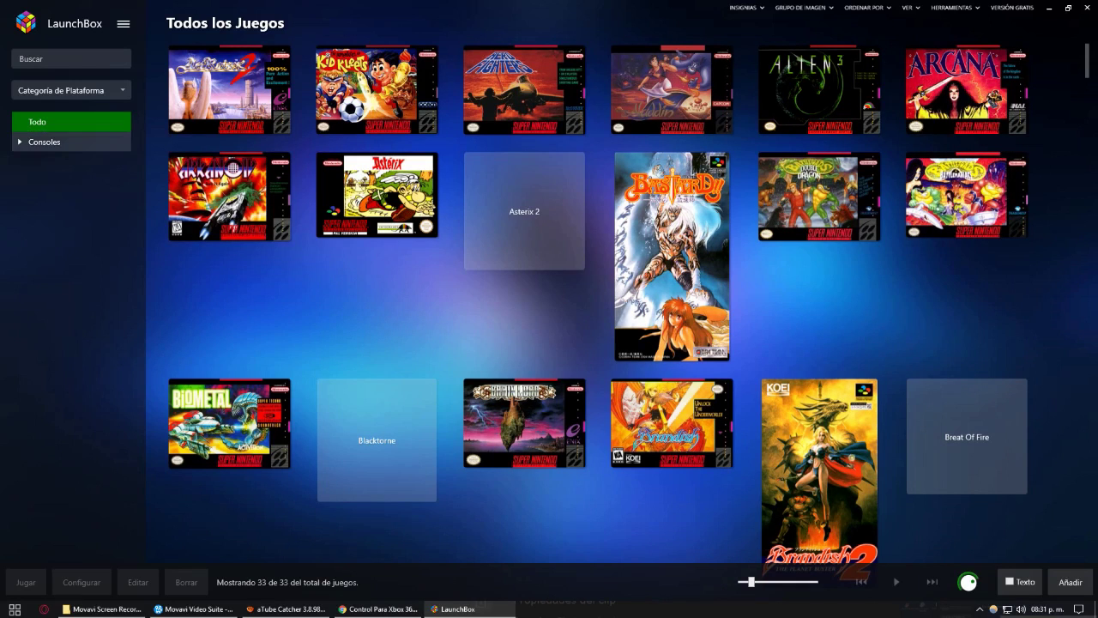
# Step: Expand the Consoles category and show the games of the Super Nintendo Entertainment System platform
pyautogui.click(43, 141)
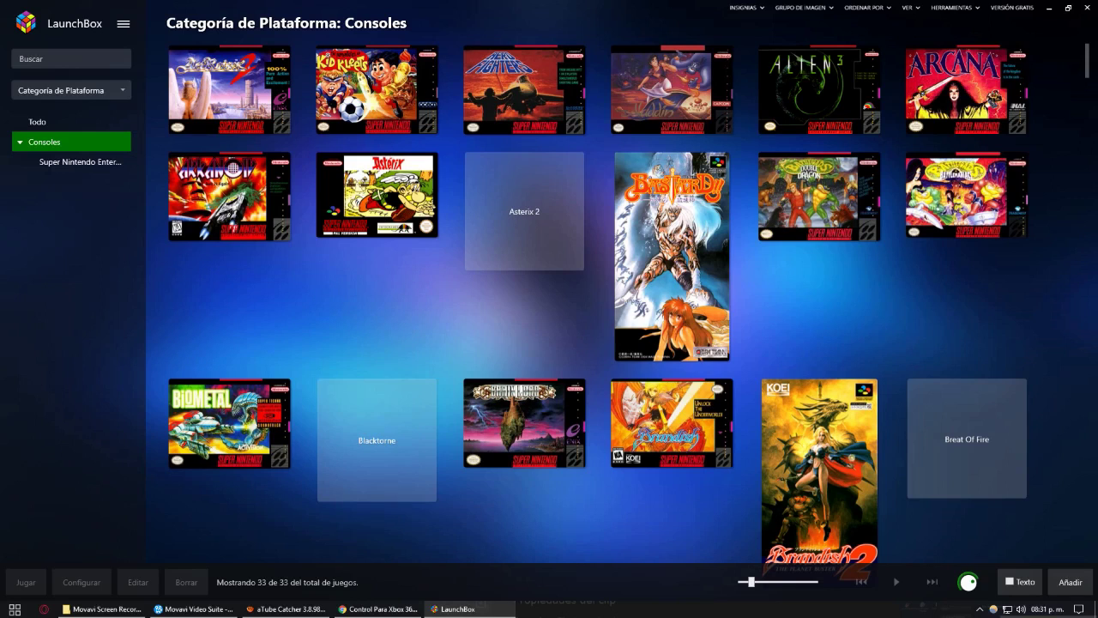
pyautogui.click(80, 161)
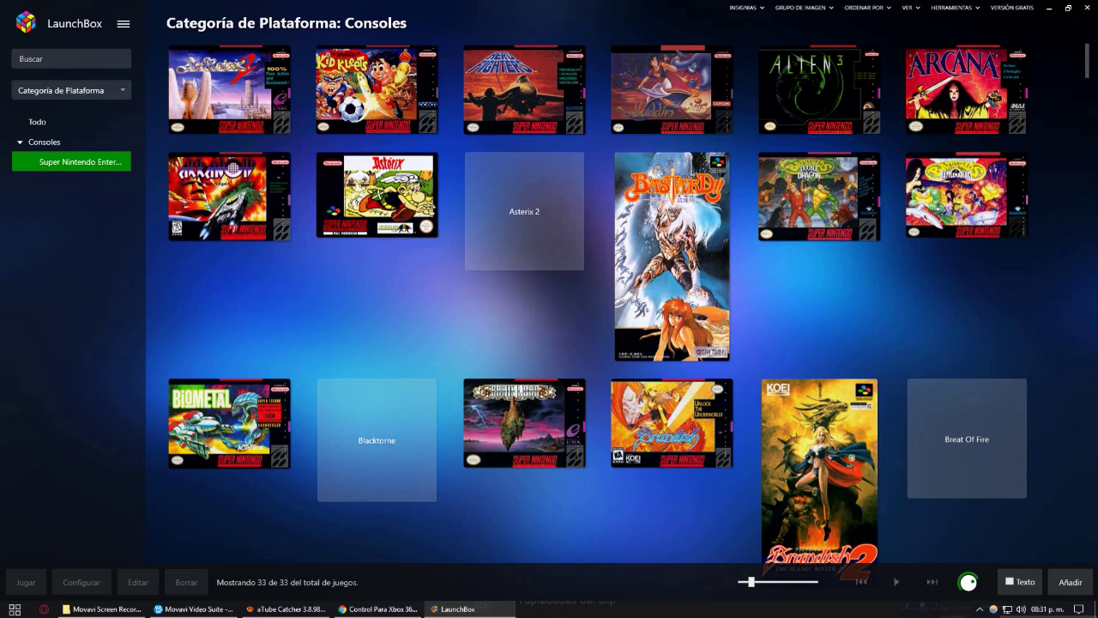